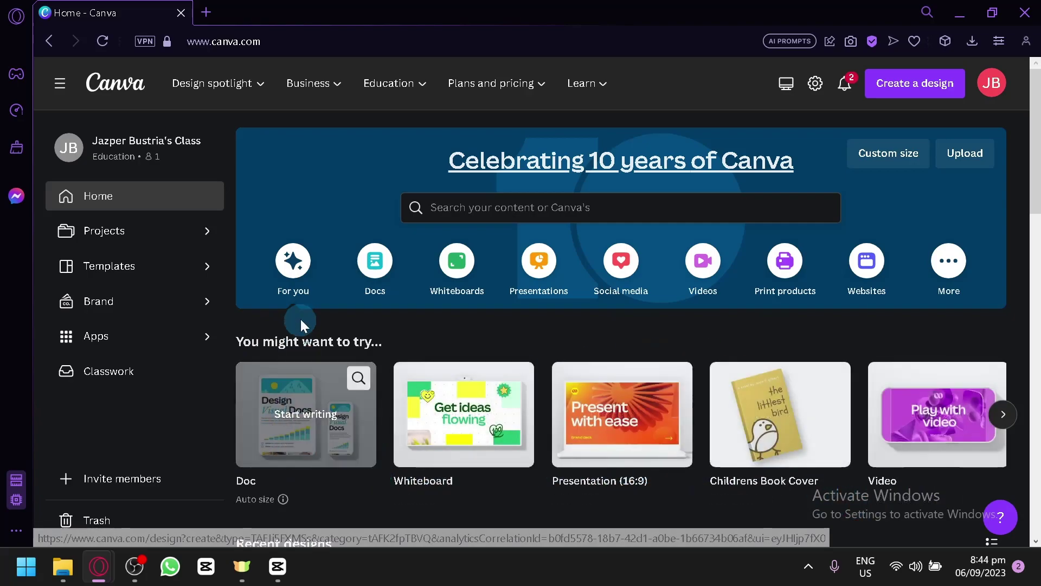
Open a new blank Doc, a 16:9 presentation and a custom-size design in new tabs
right_click(324, 403)
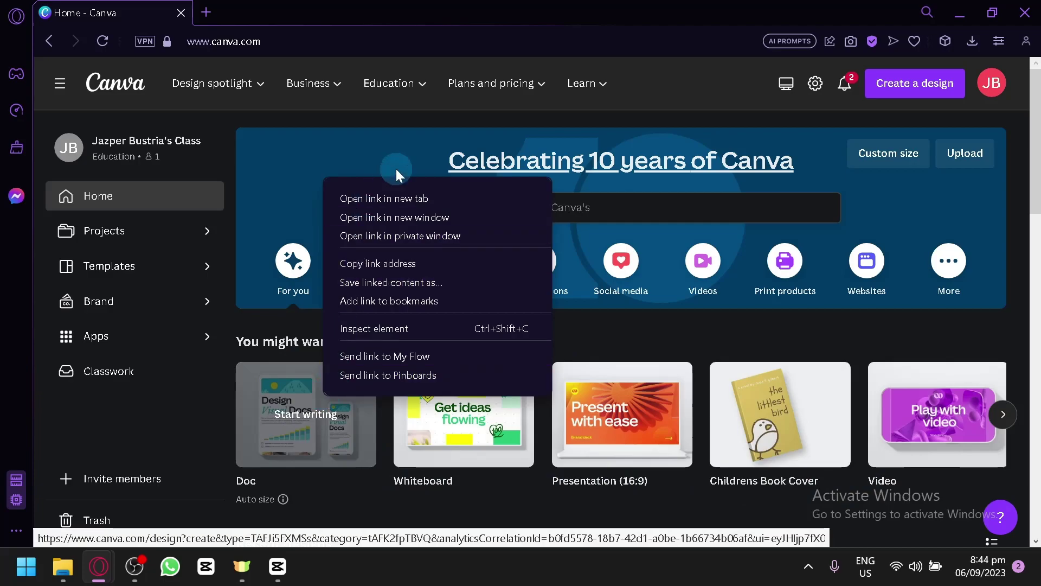
click(409, 190)
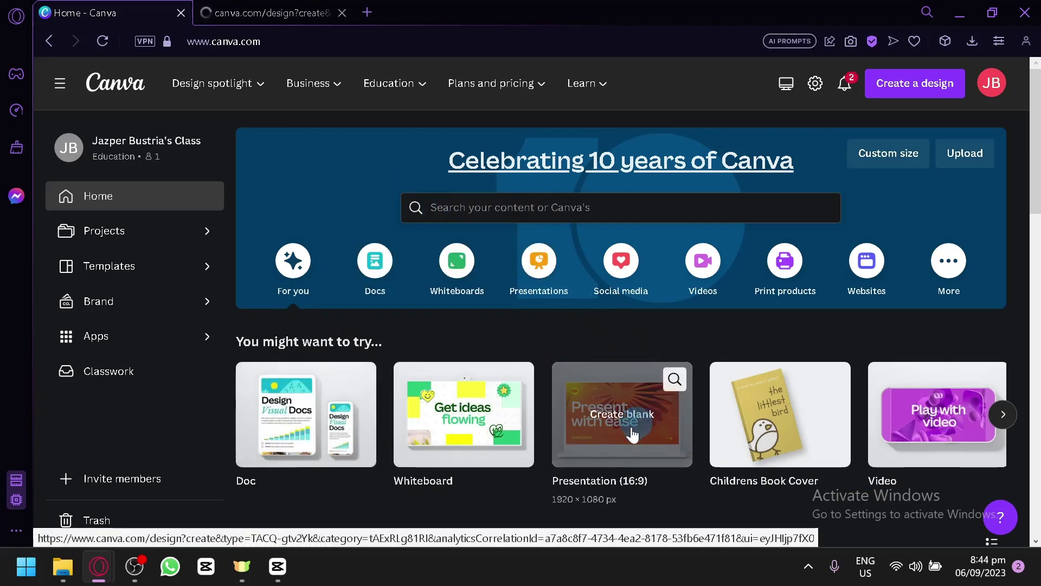
right_click(599, 437)
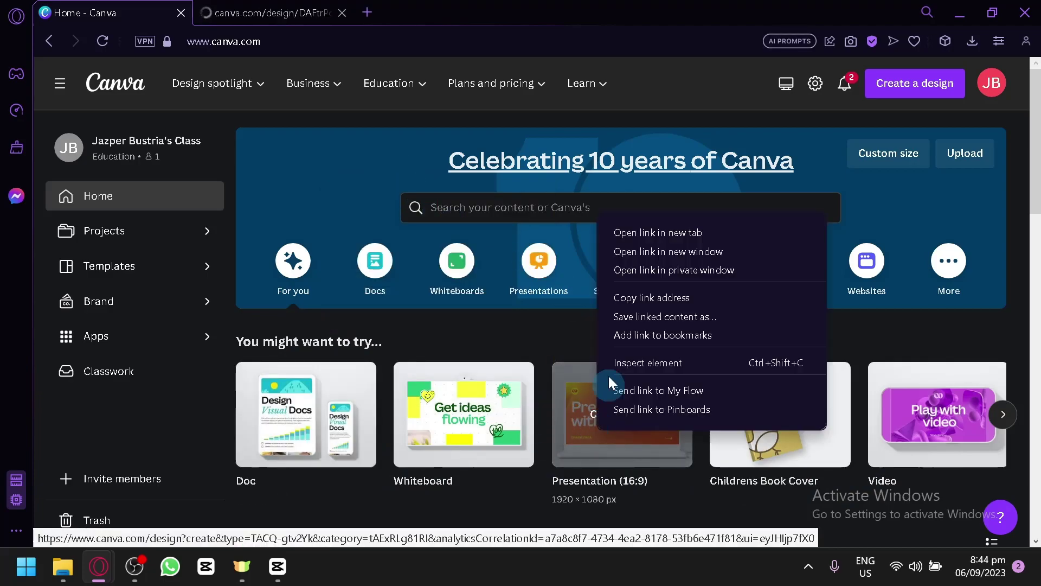
click(653, 237)
click(883, 86)
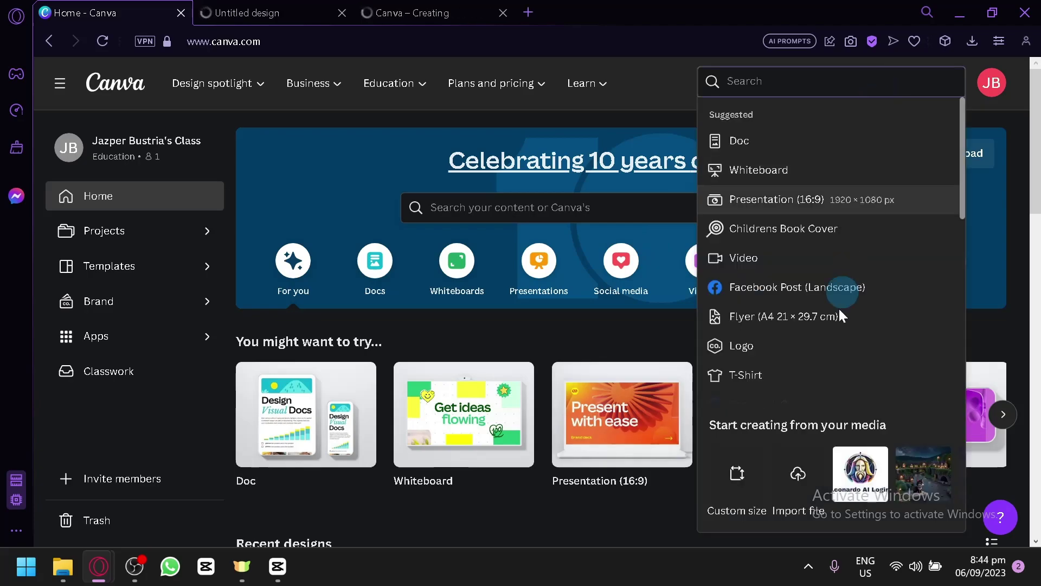
click(731, 474)
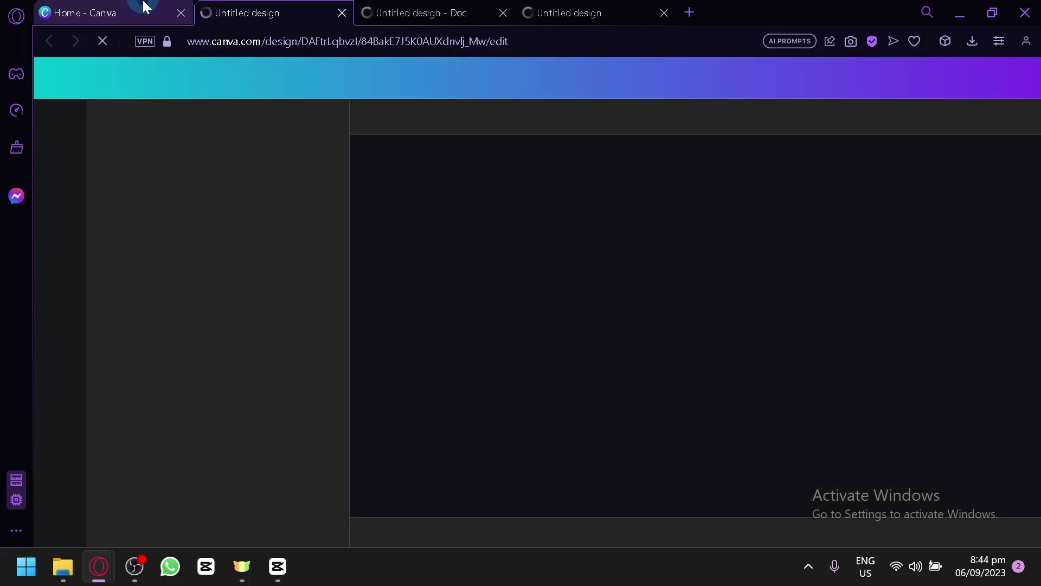
Close the custom-size options and move the presentation tab ahead of the Doc tab
click(138, 11)
click(511, 344)
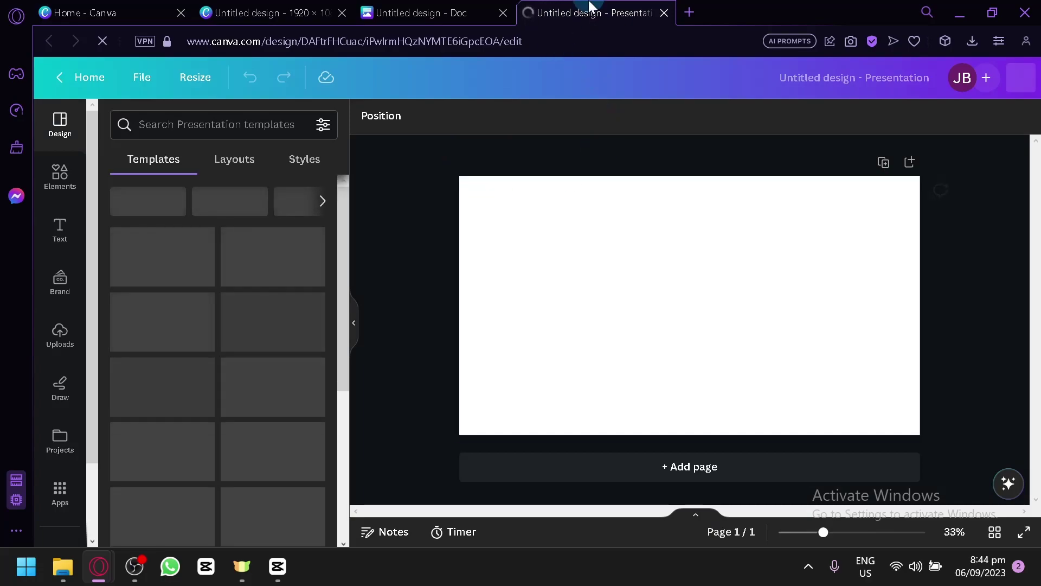
drag(608, 9, 455, 7)
Select the blank slide and collapse the templates panel to widen the canvas
click(841, 313)
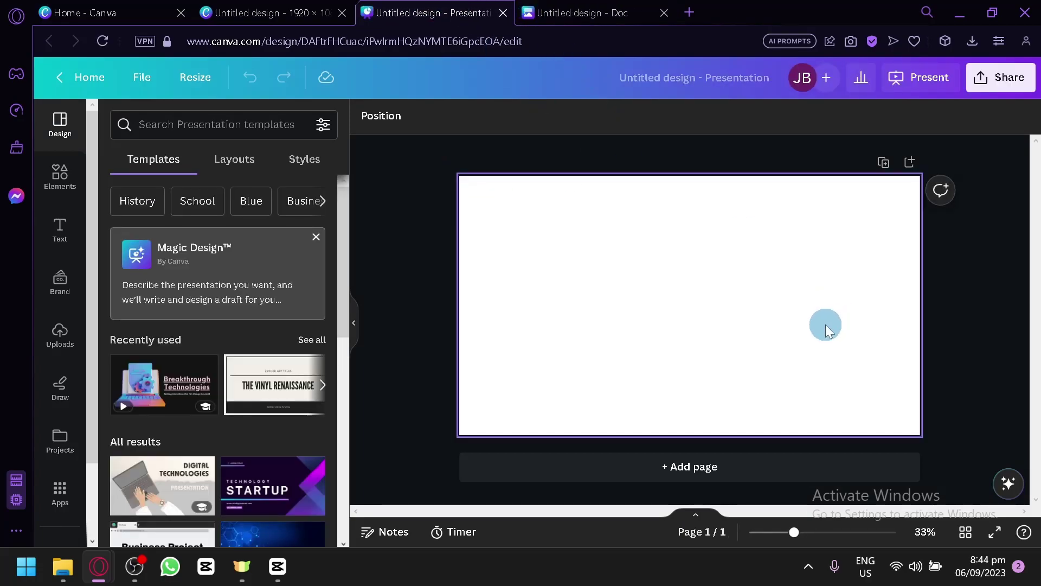
click(764, 287)
click(353, 332)
click(371, 297)
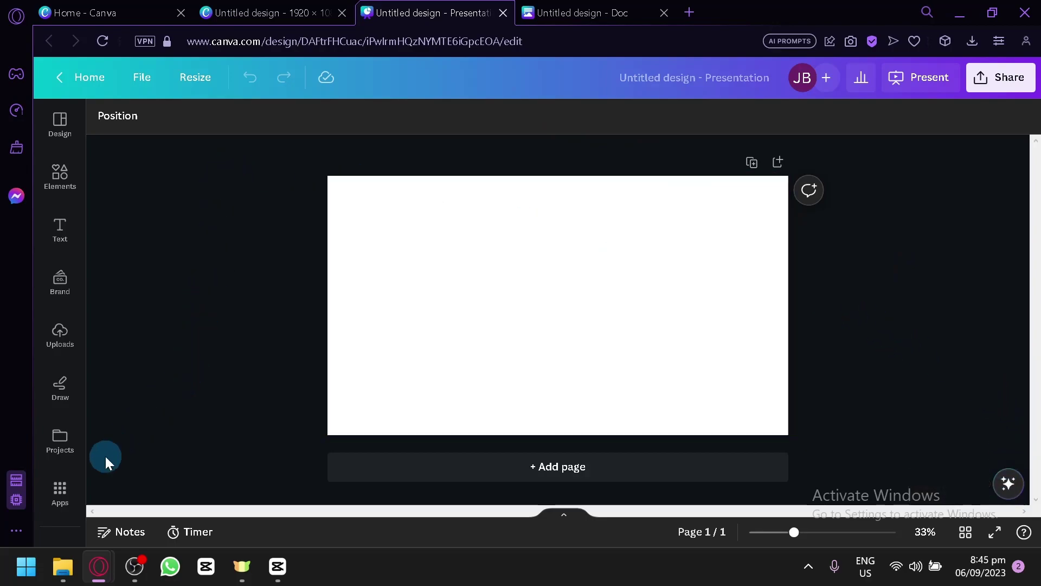
click(47, 504)
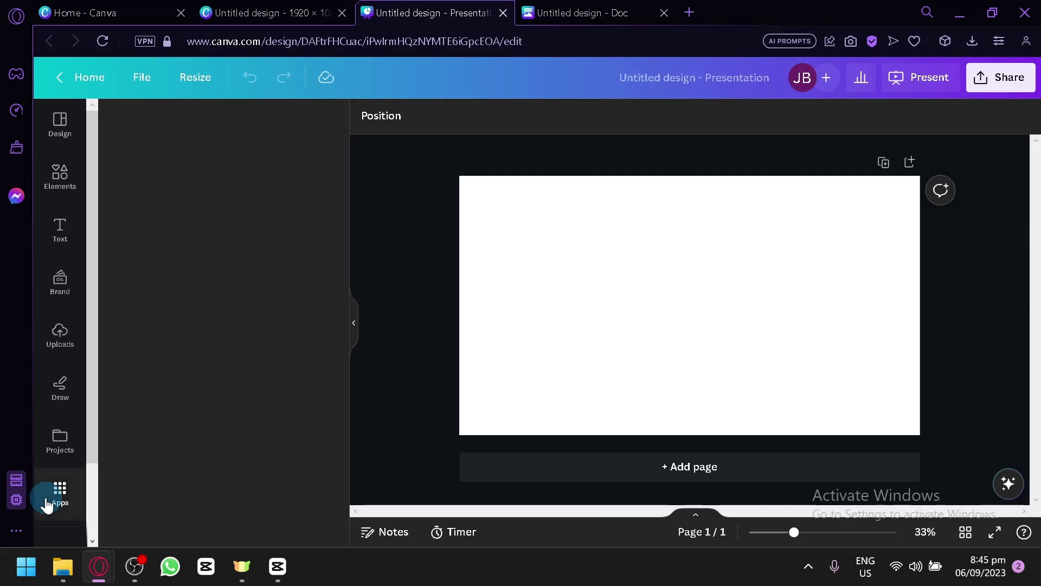
scroll(295, 264, down, 5)
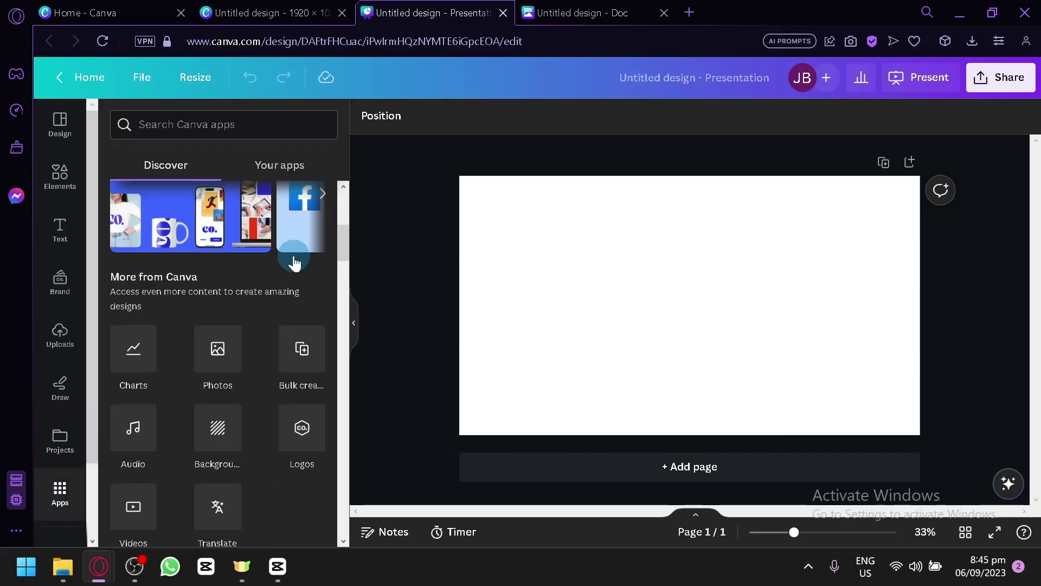
scroll(294, 255, down, 6)
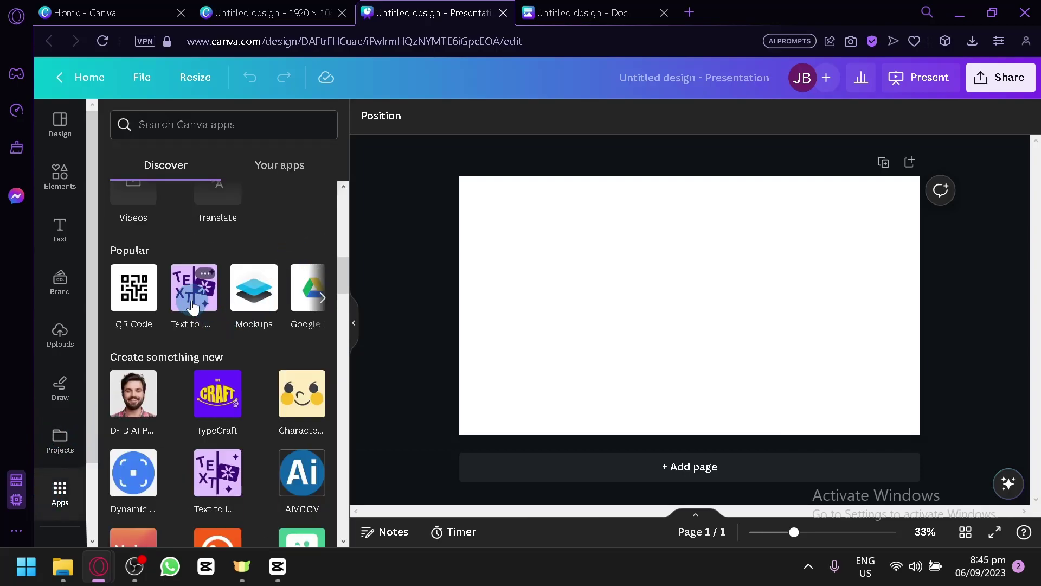
scroll(195, 307, down, 10)
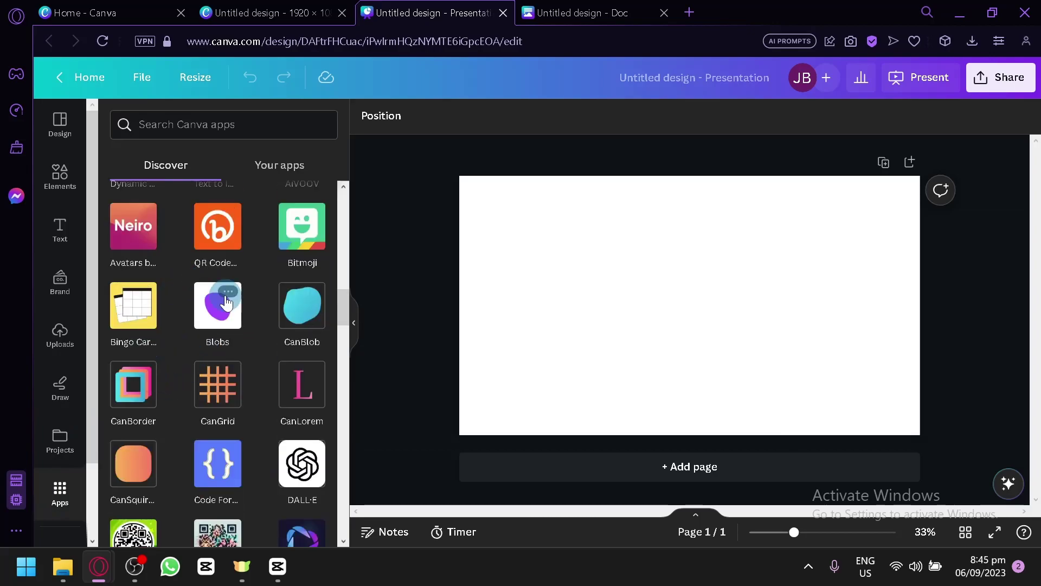
scroll(244, 407, up, 10)
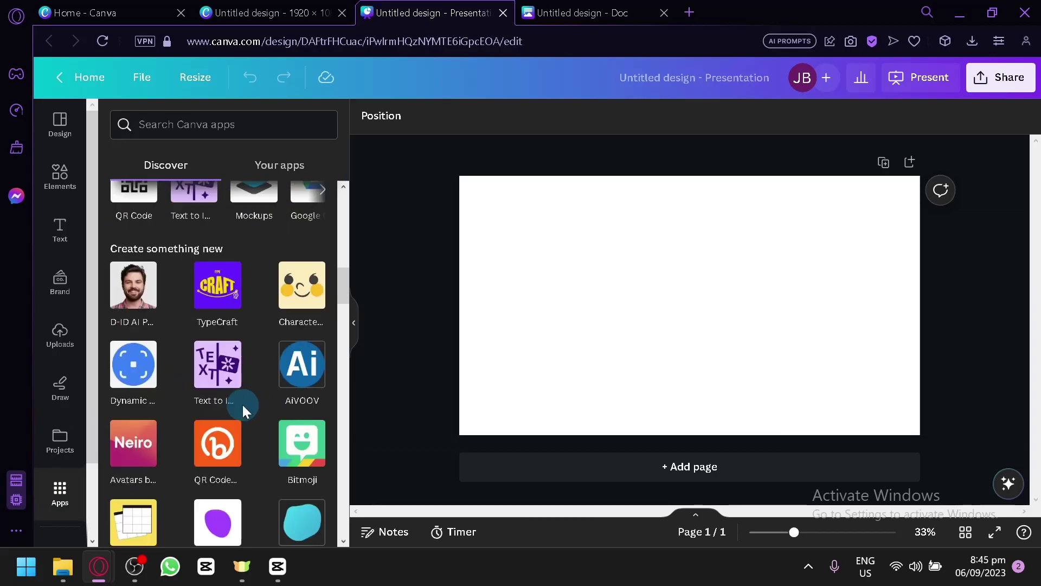
click(353, 323)
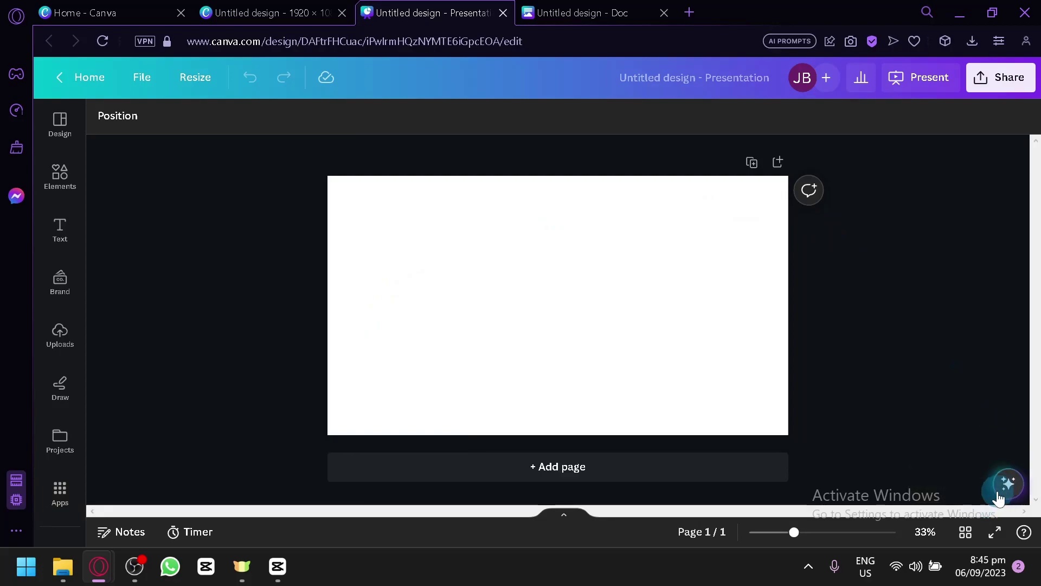
Launch Magic Write from the Canva Assistant's recommended actions over the blank slide
scroll(1007, 495, up, 5)
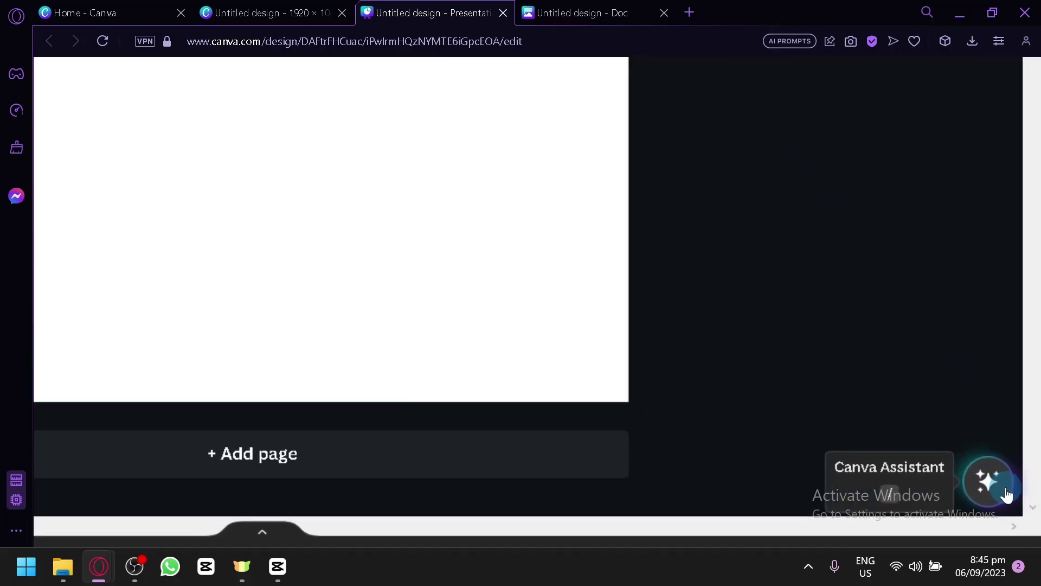
click(991, 491)
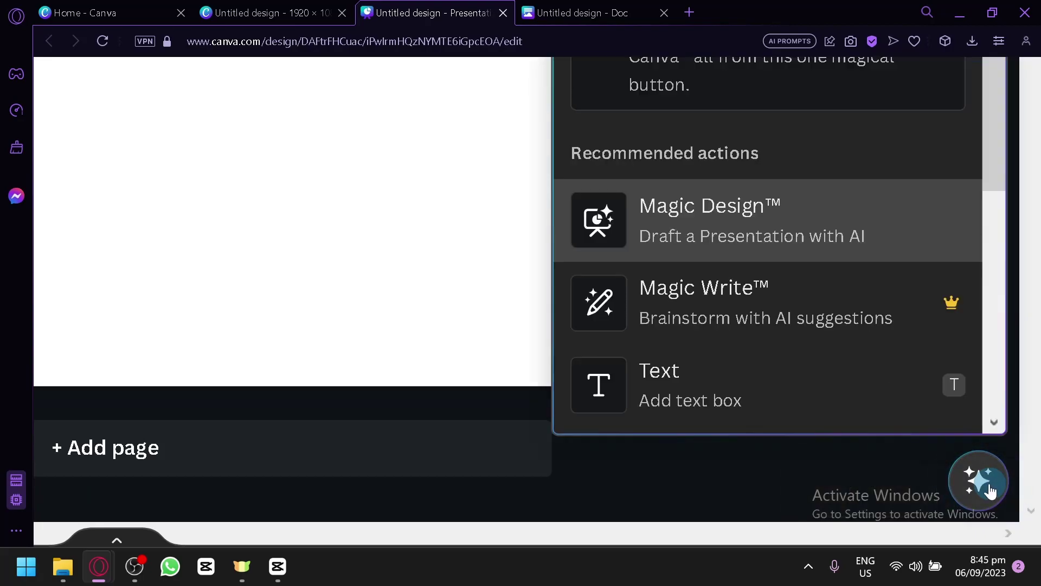
scroll(789, 196, up, 2)
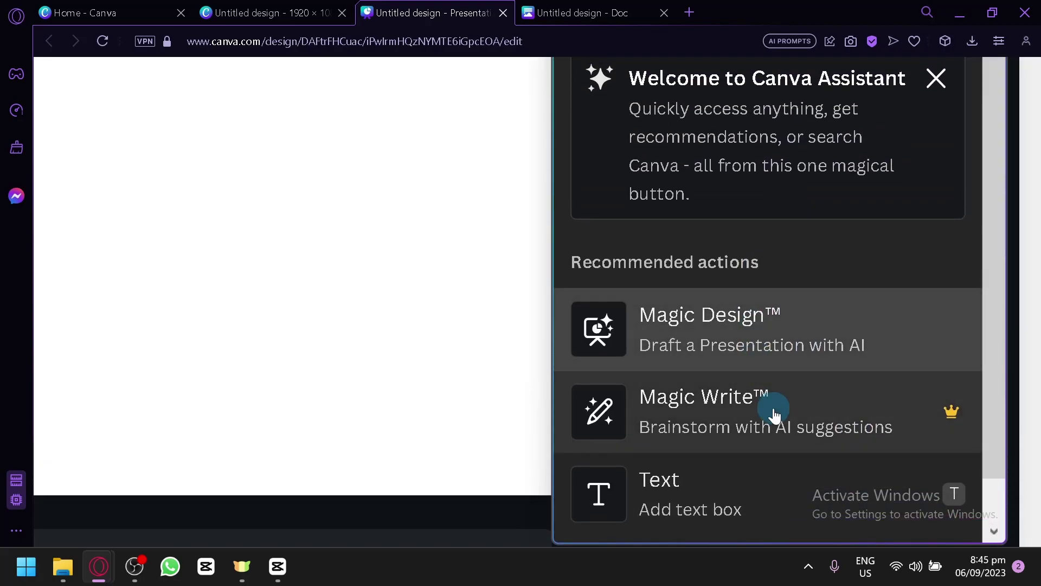
scroll(775, 415, down, 5)
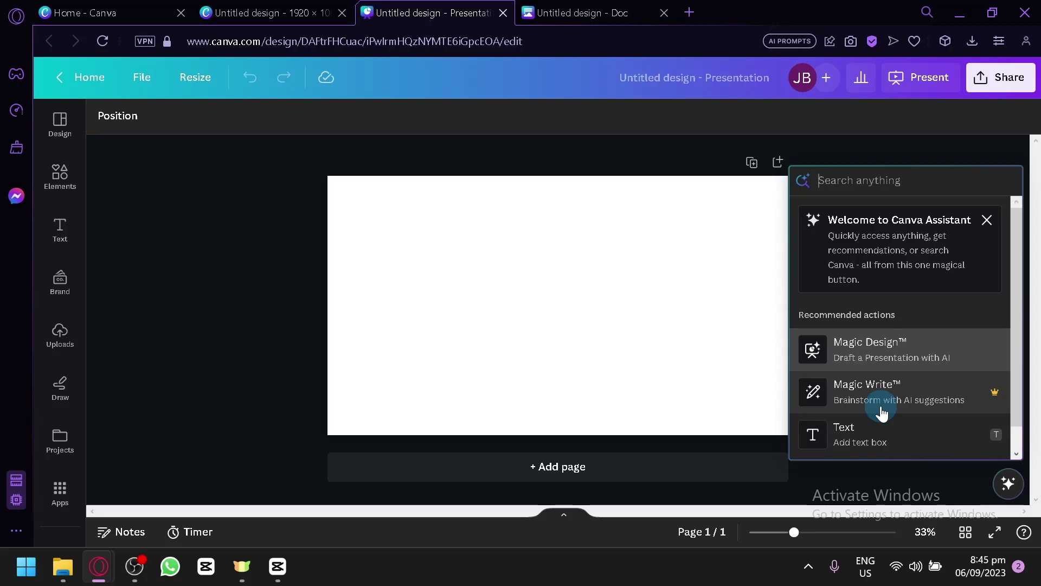
click(881, 407)
Generate a quote with the Magic Write prompt 'A quote about losing weight'
click(385, 345)
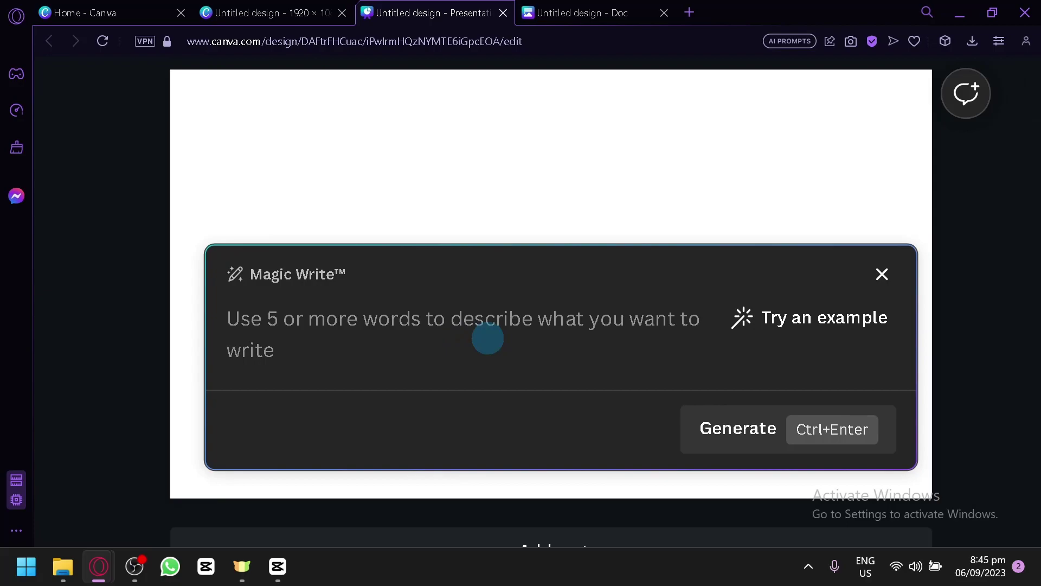
text(A qu)
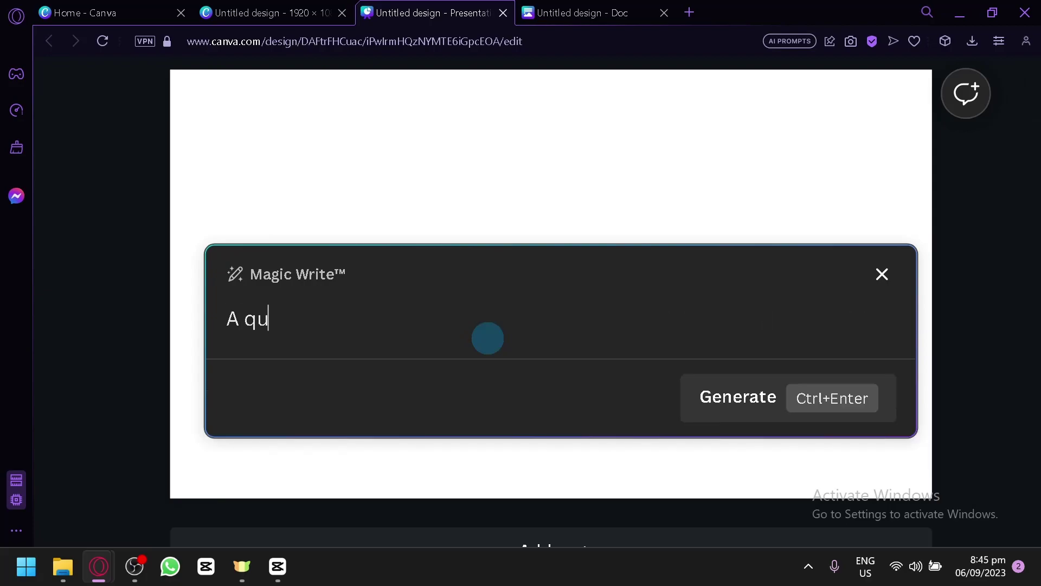
text(ote about losing weight)
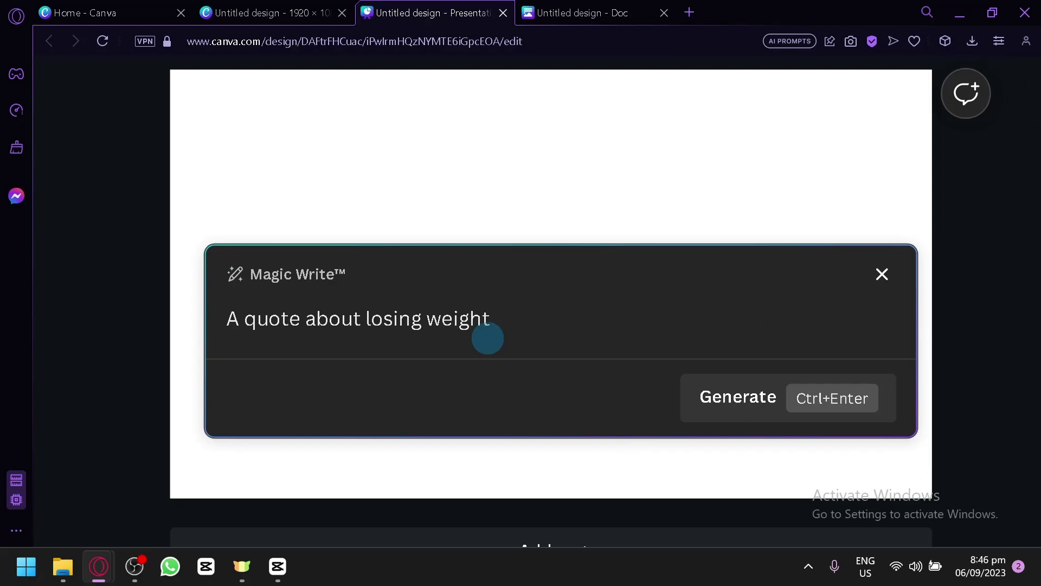
key(ctrl+Return)
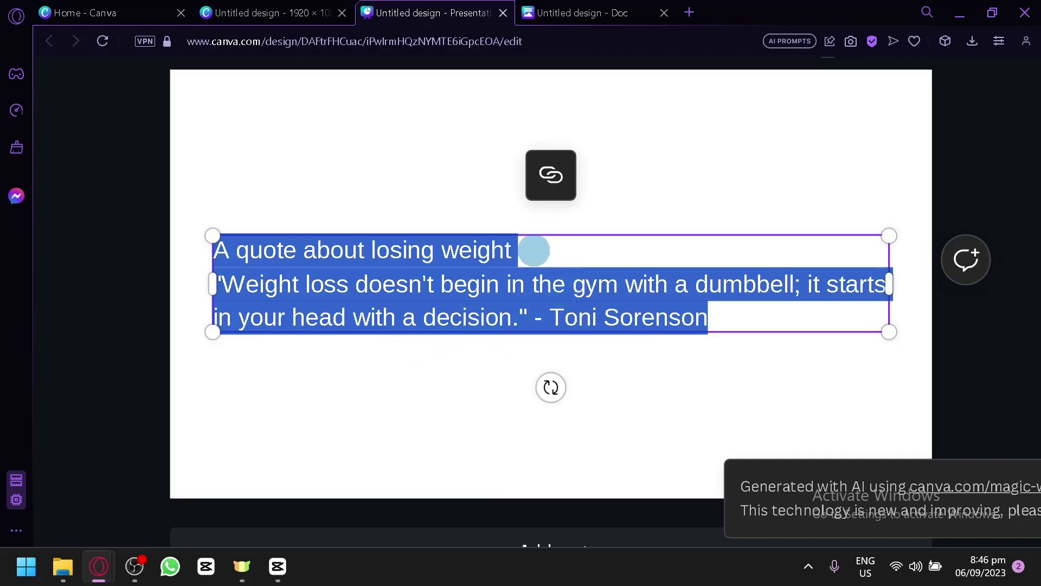
Leave full-page view and delete the generated weight-loss quote text box
click(537, 271)
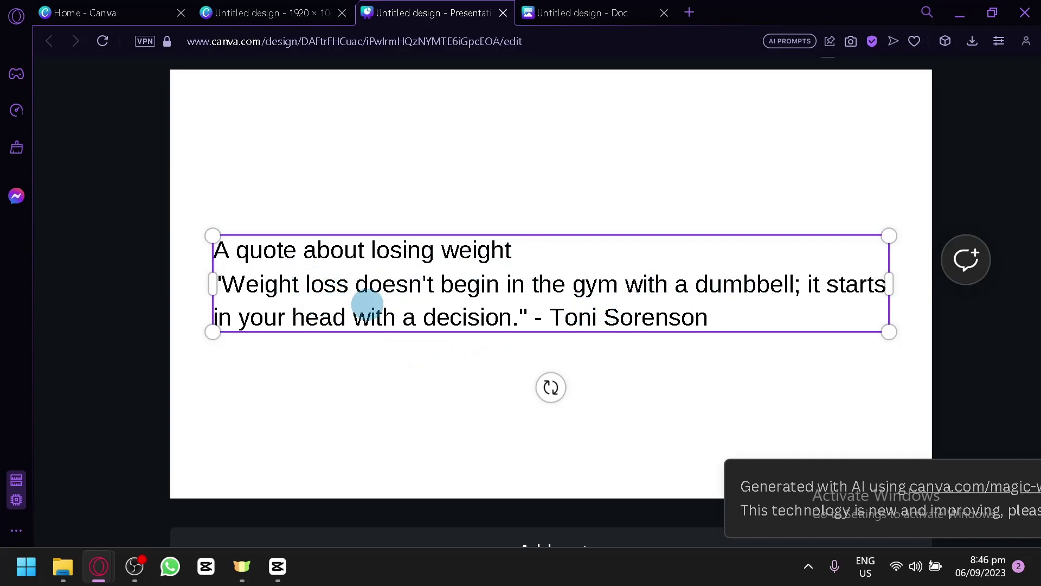
drag(728, 325, 539, 319)
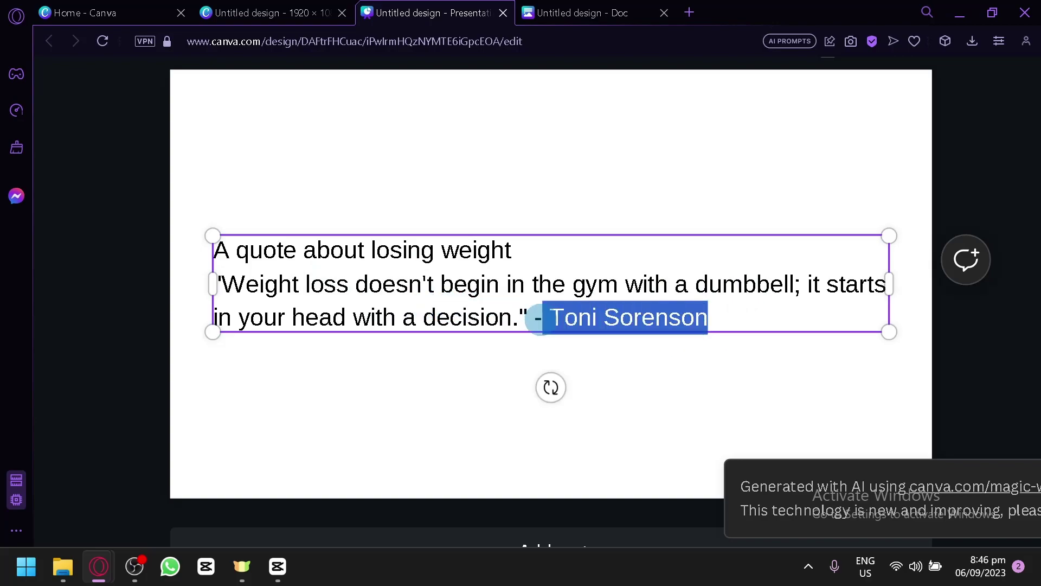
click(636, 372)
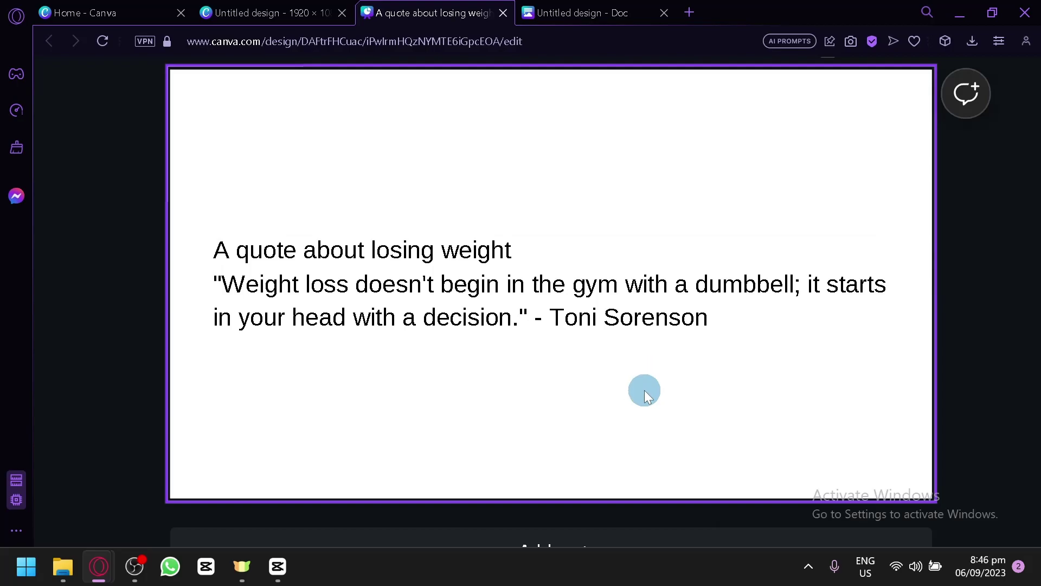
key(ctrl+period)
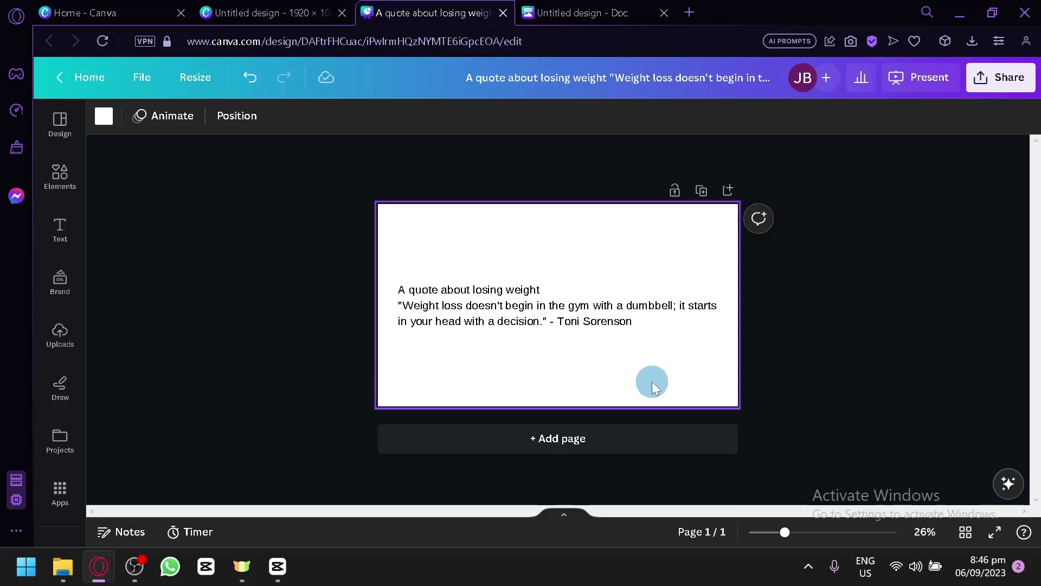
click(596, 323)
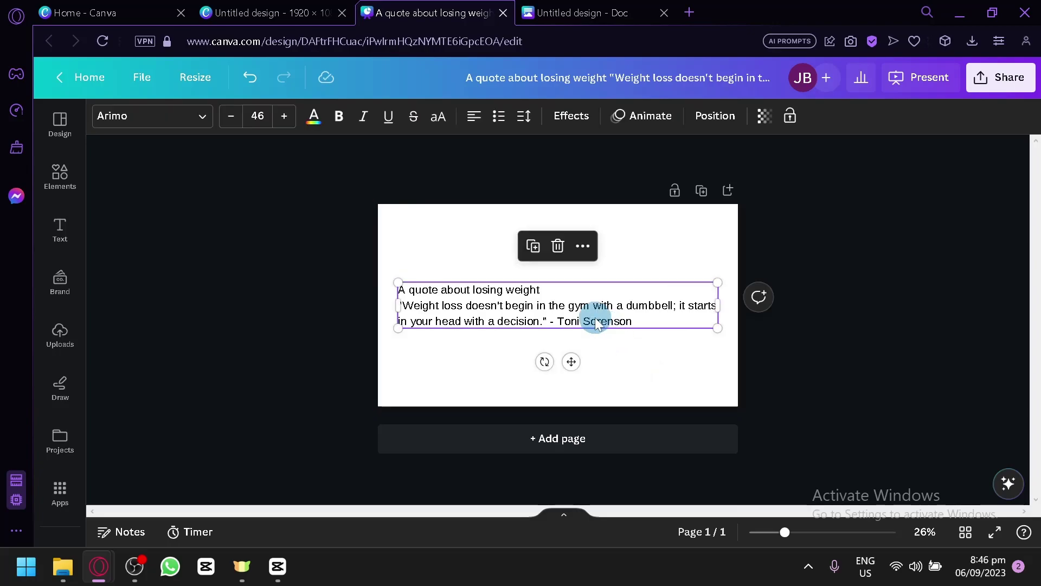
key(Delete)
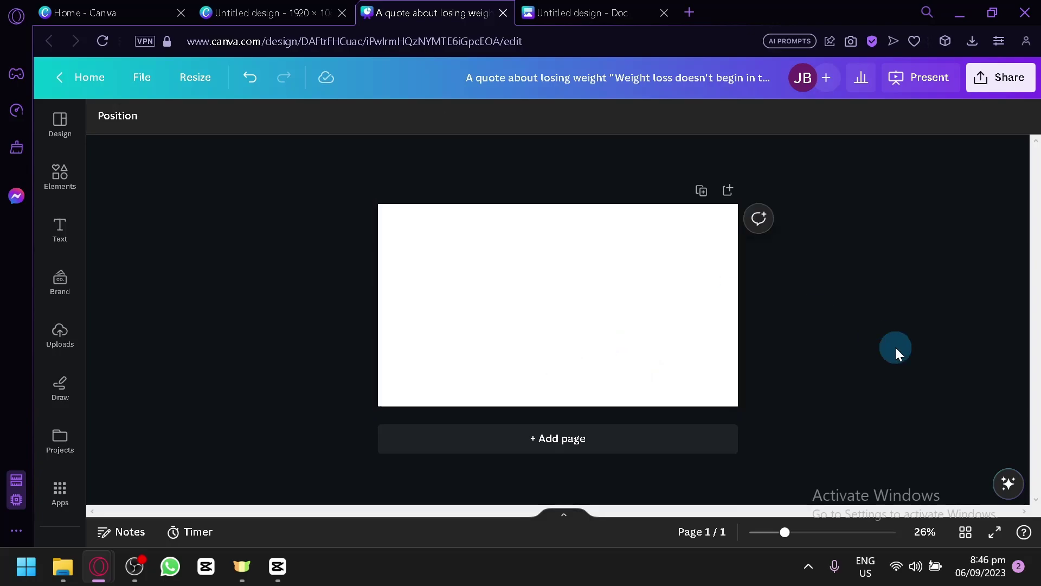
Generate five Twitter posts announcing an alarm clock app from a Magic Write sample prompt
click(1008, 483)
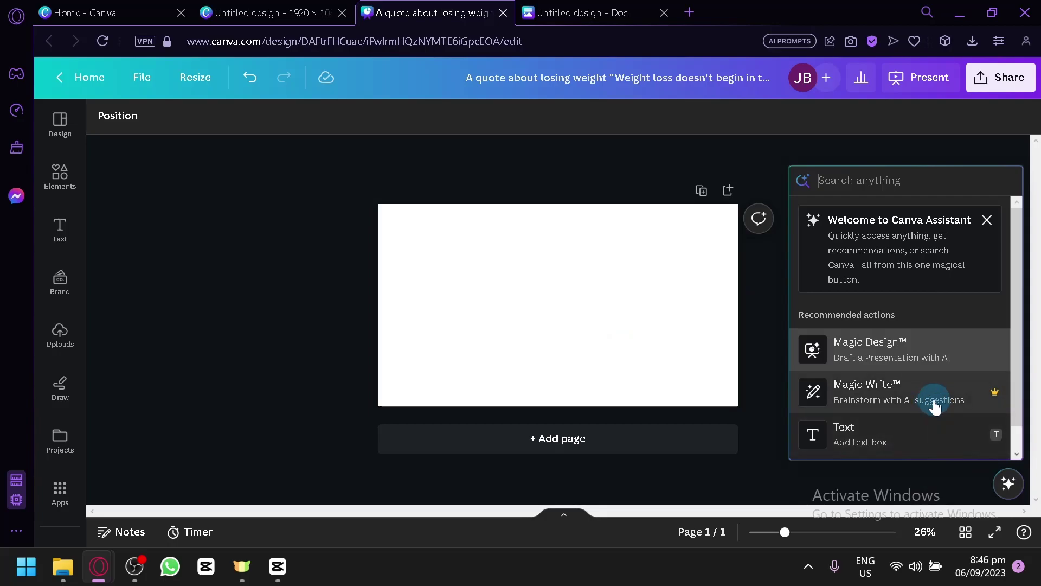
click(902, 400)
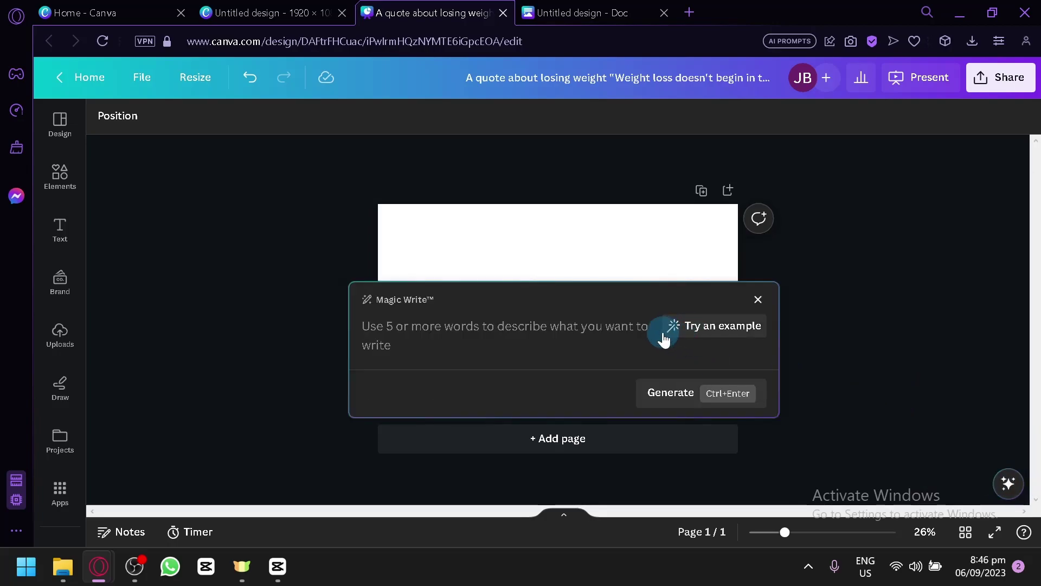
click(703, 333)
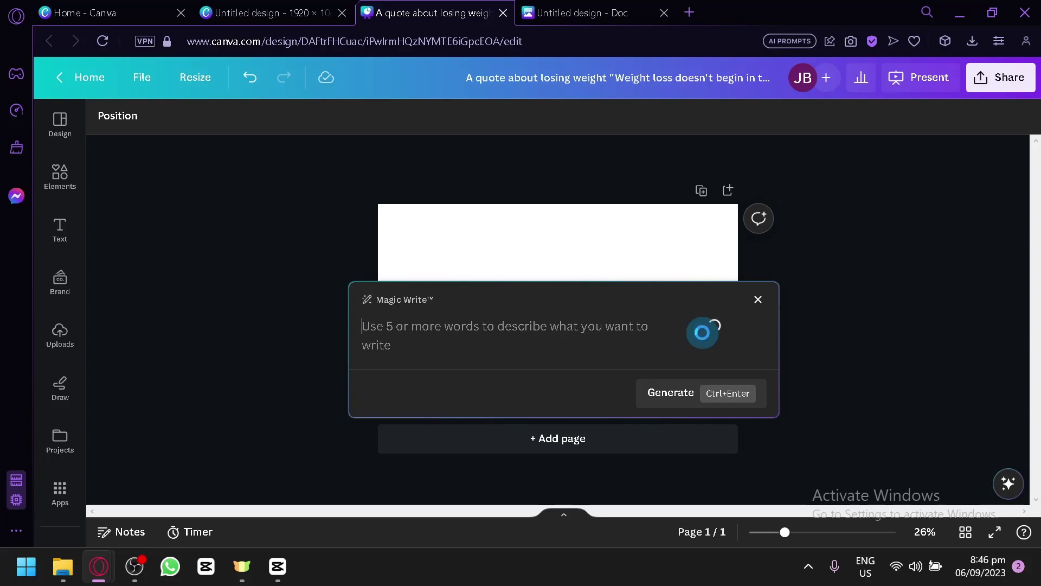
click(392, 345)
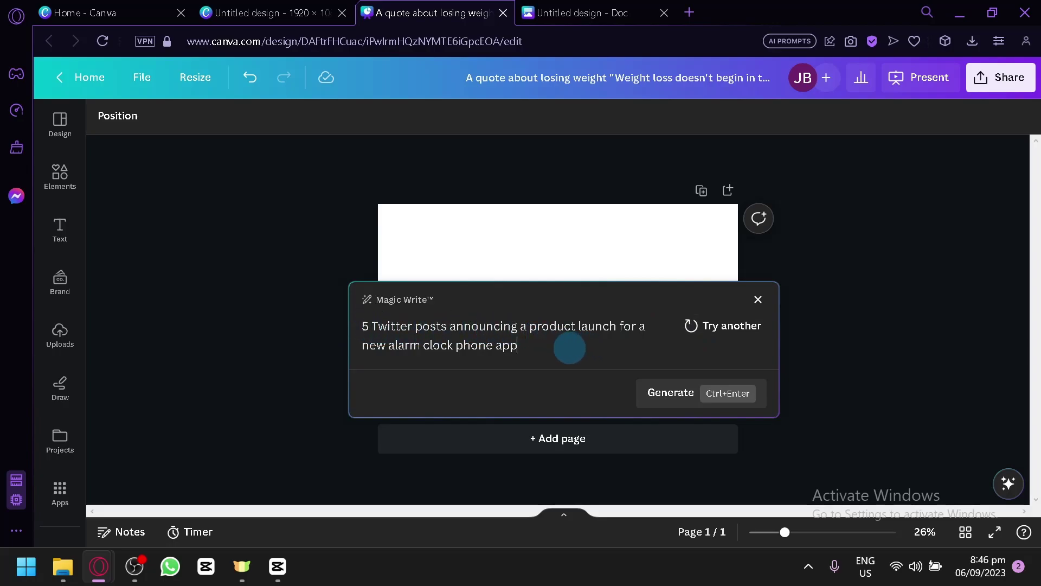
click(678, 400)
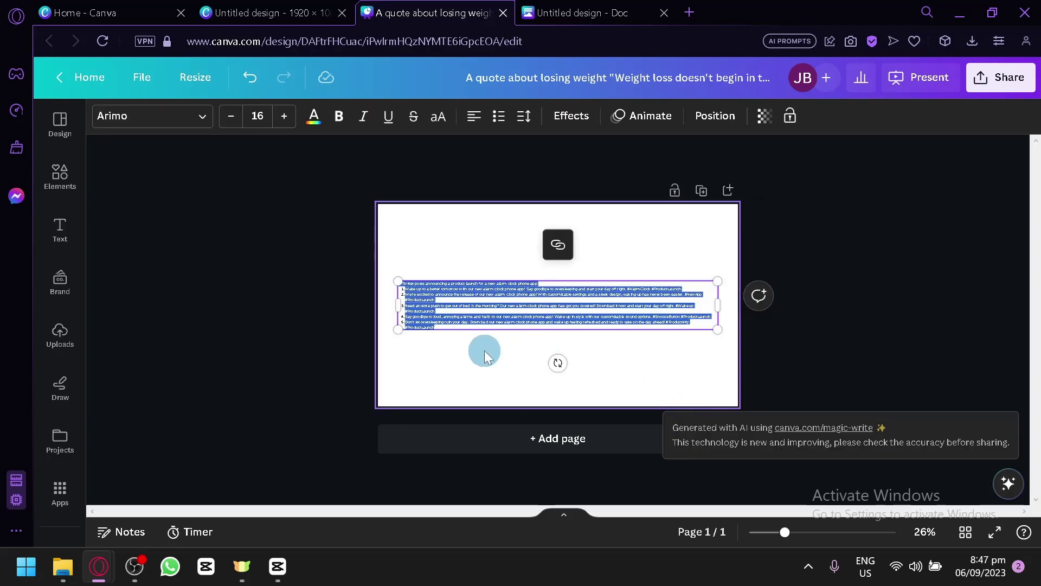
click(484, 351)
scroll(490, 350, up, 5)
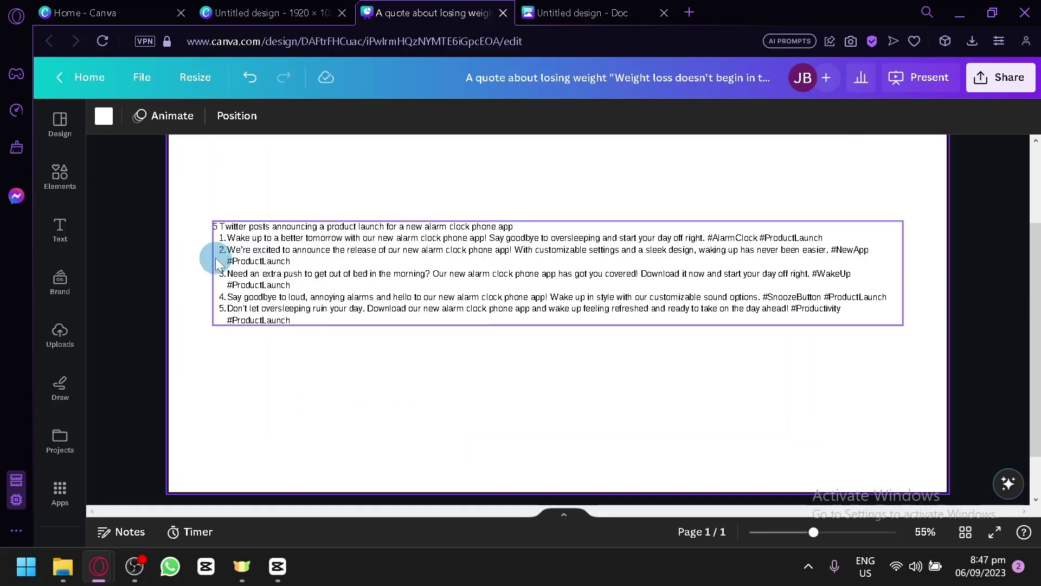
scroll(217, 265, up, 6)
scroll(217, 264, down, 3)
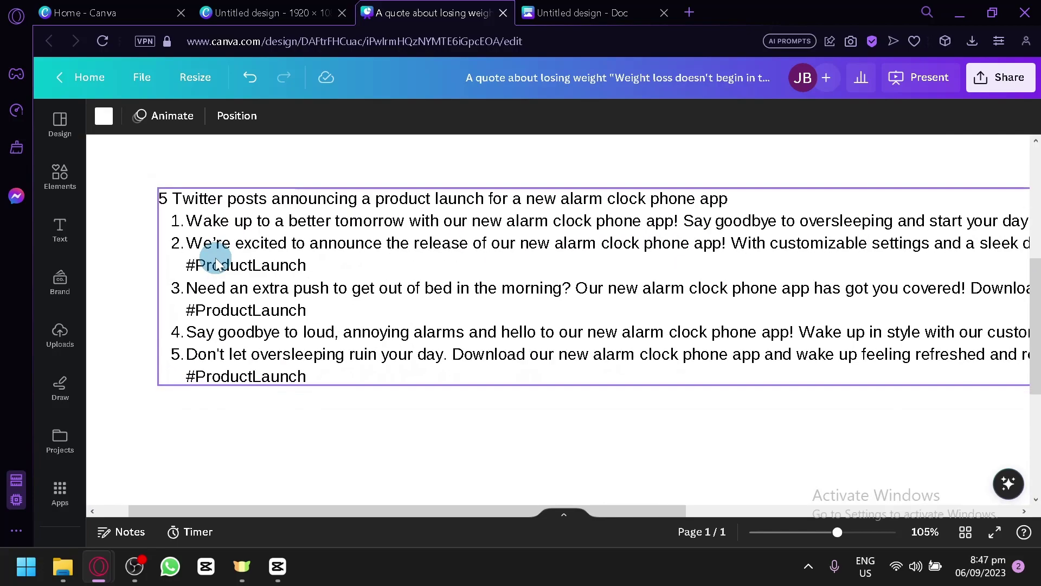
scroll(217, 265, right, 3)
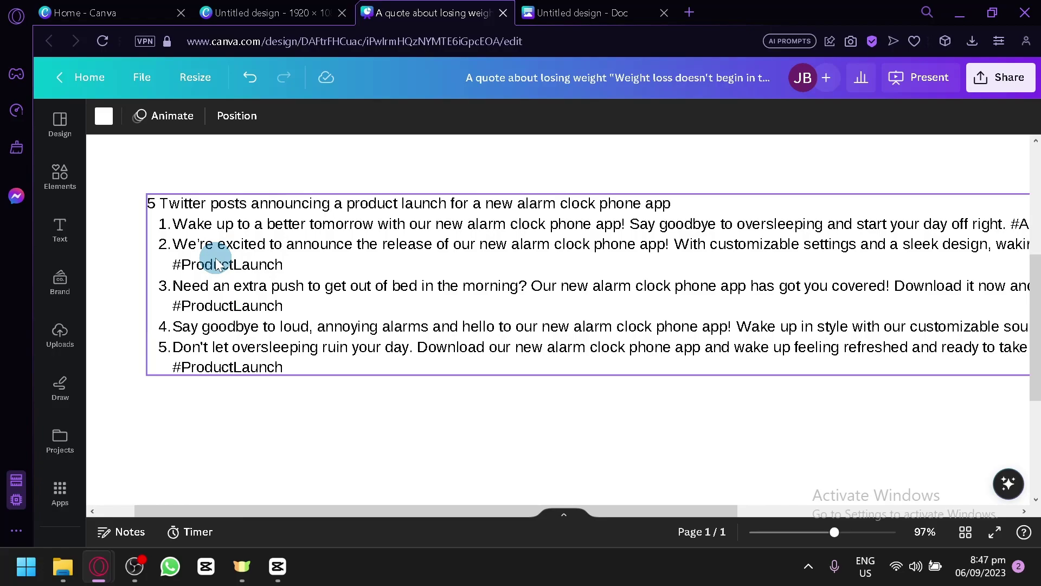
scroll(216, 264, right, 5)
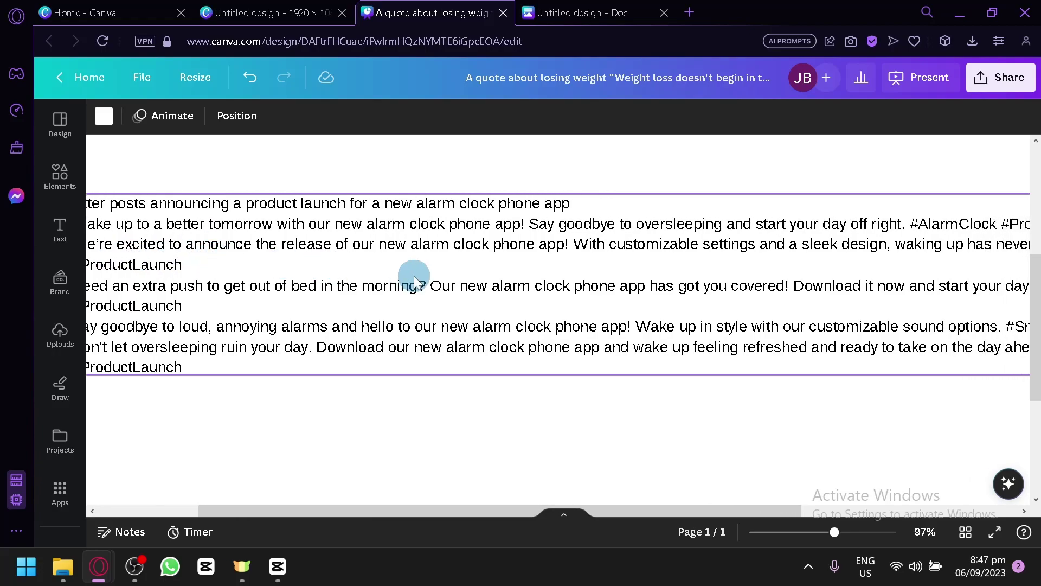
scroll(414, 277, right, 6)
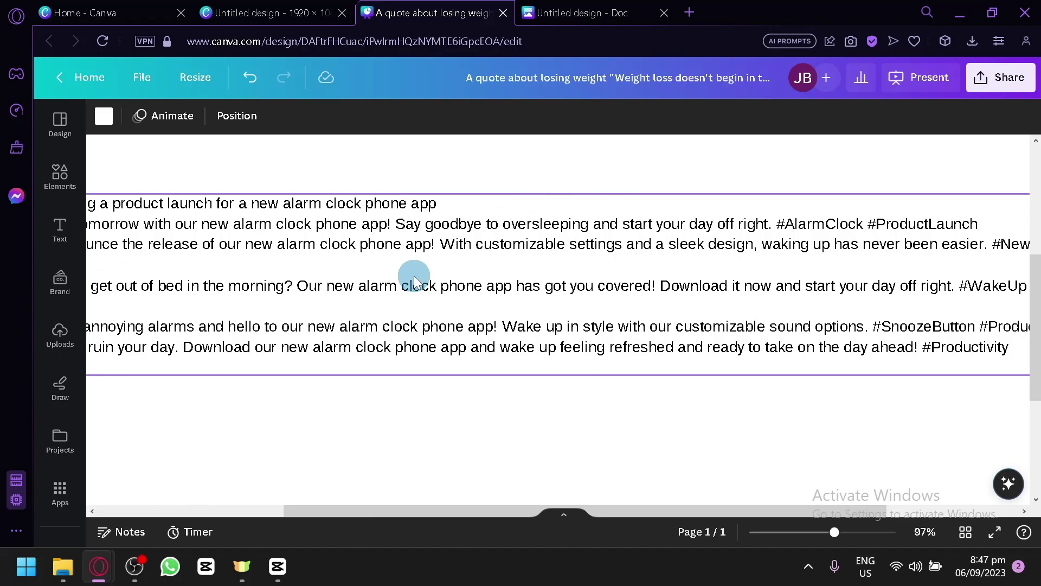
scroll(414, 276, right, 5)
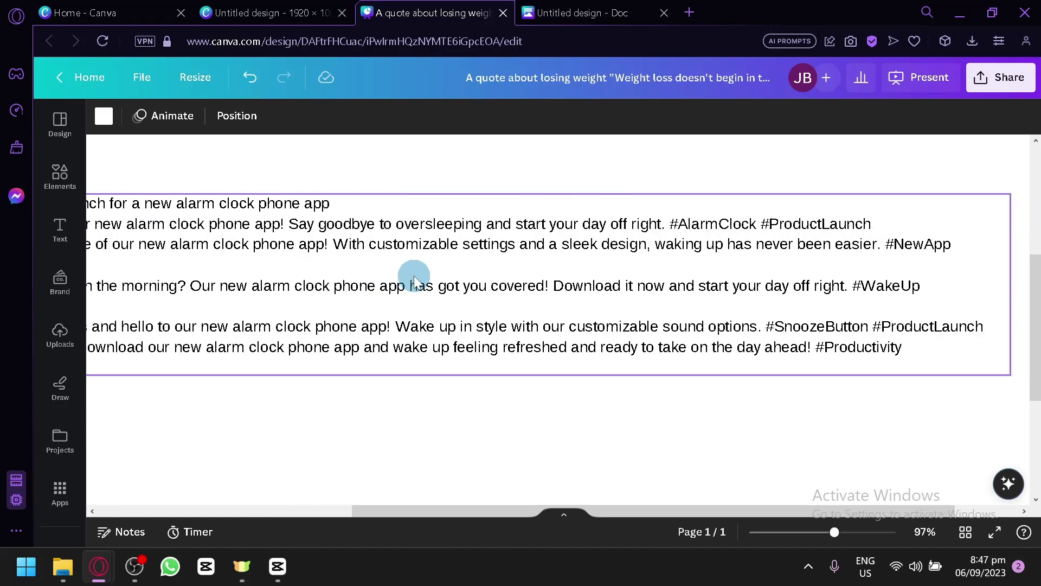
scroll(414, 277, left, 15)
scroll(414, 276, right, 12)
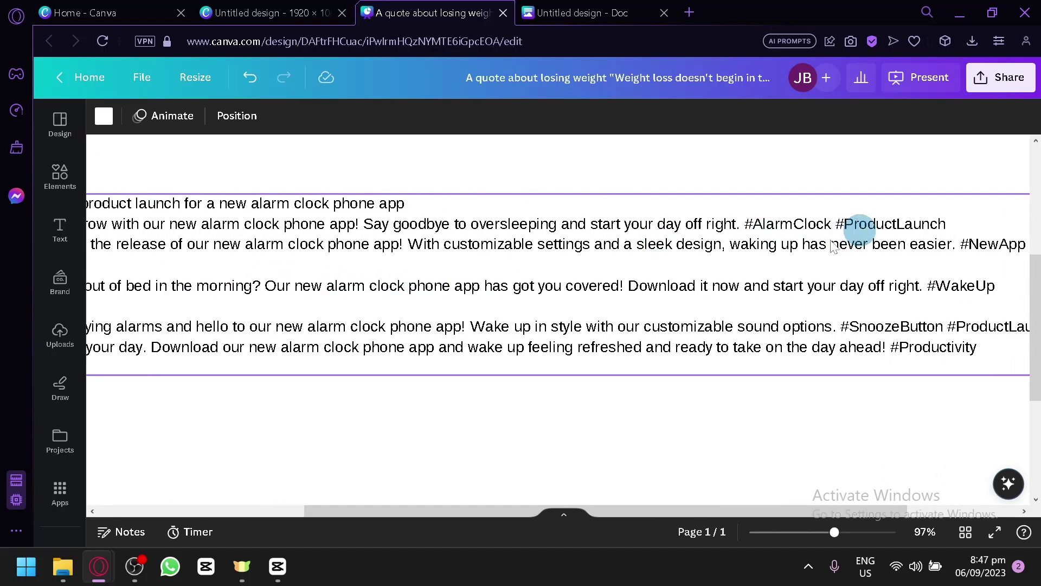
scroll(563, 274, left, 15)
scroll(563, 274, down, 1)
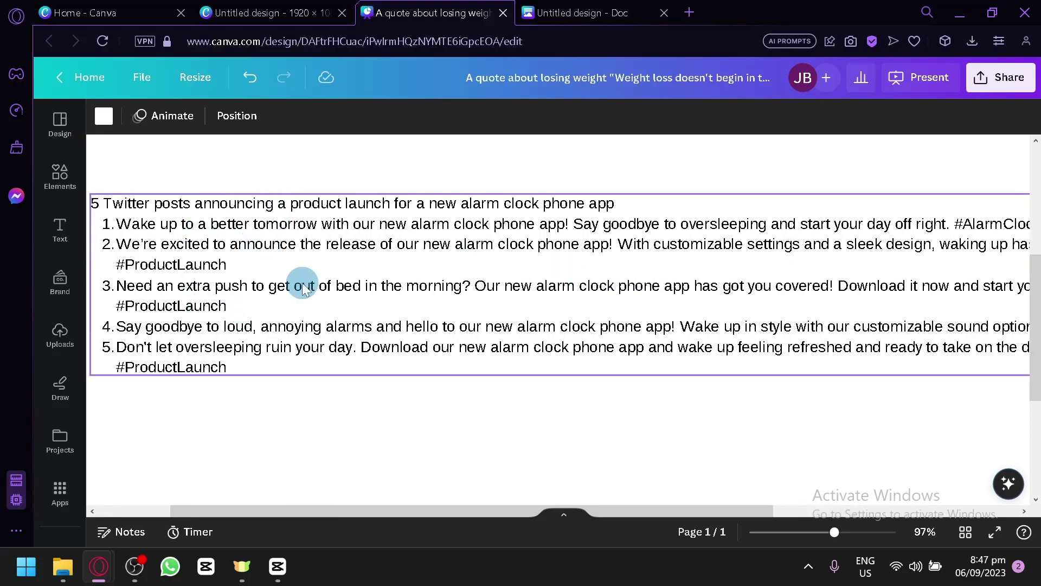
scroll(303, 288, down, 3)
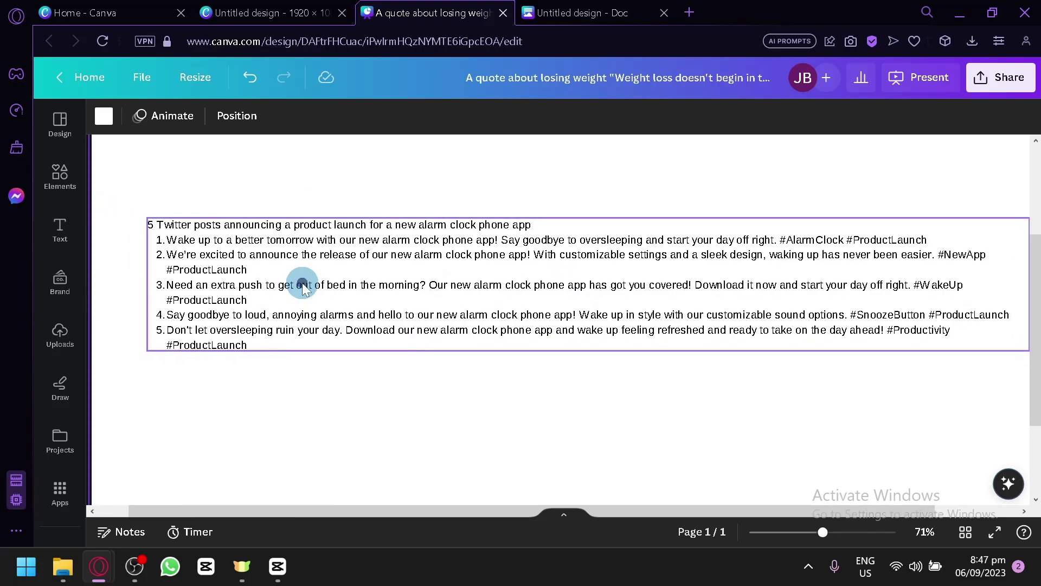
Delete the generated Twitter posts text block from the slide
click(302, 286)
key(Delete)
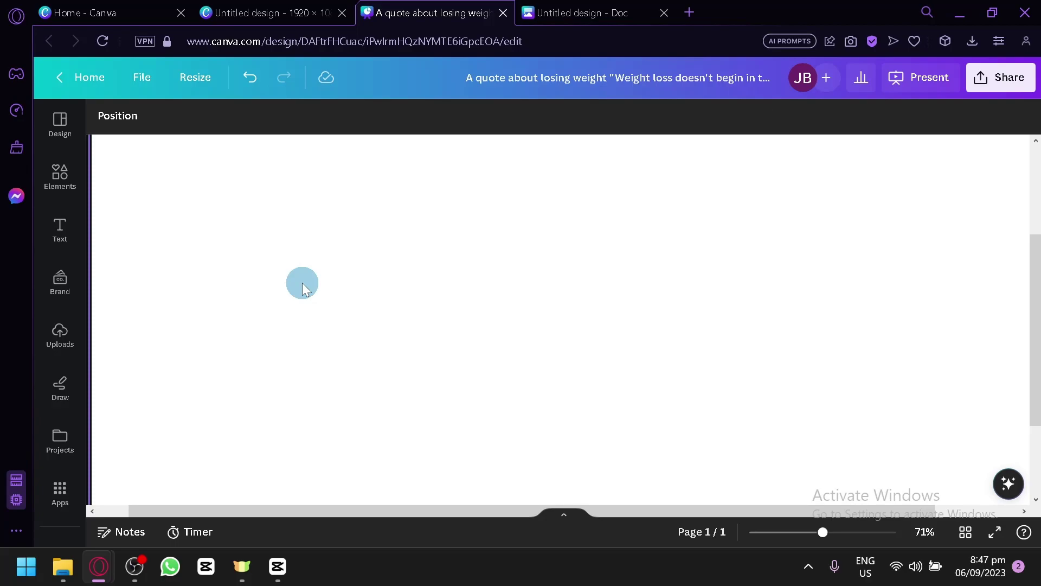
scroll(302, 282, down, 3)
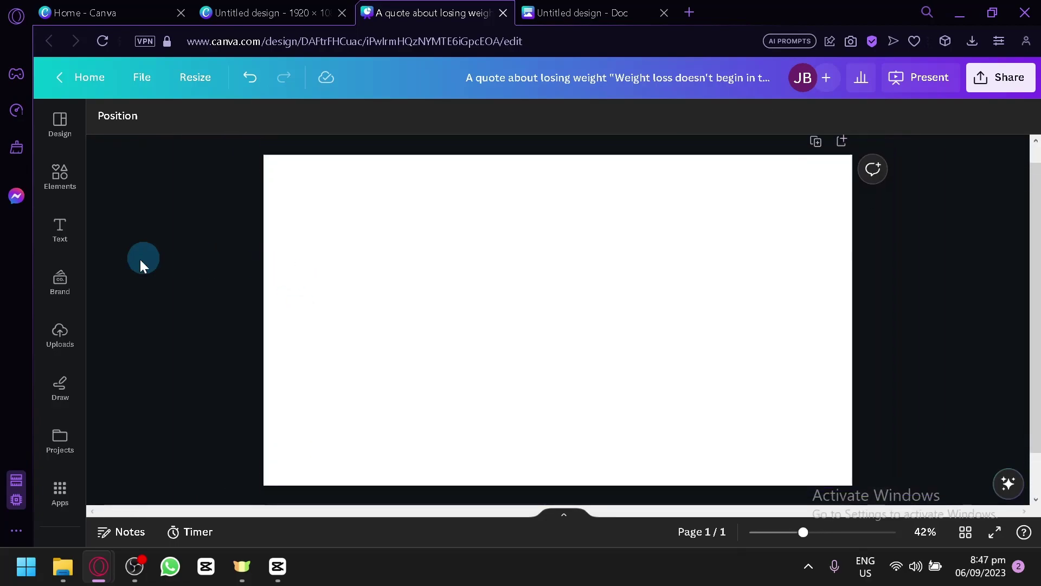
Place the uploaded CentOS logo image near the top of the slide
click(61, 337)
scroll(195, 320, down, 5)
drag(176, 386, 510, 253)
drag(591, 320, 639, 234)
Enter the Magic Write prompt 'Create a short description about Cent OS'
click(354, 323)
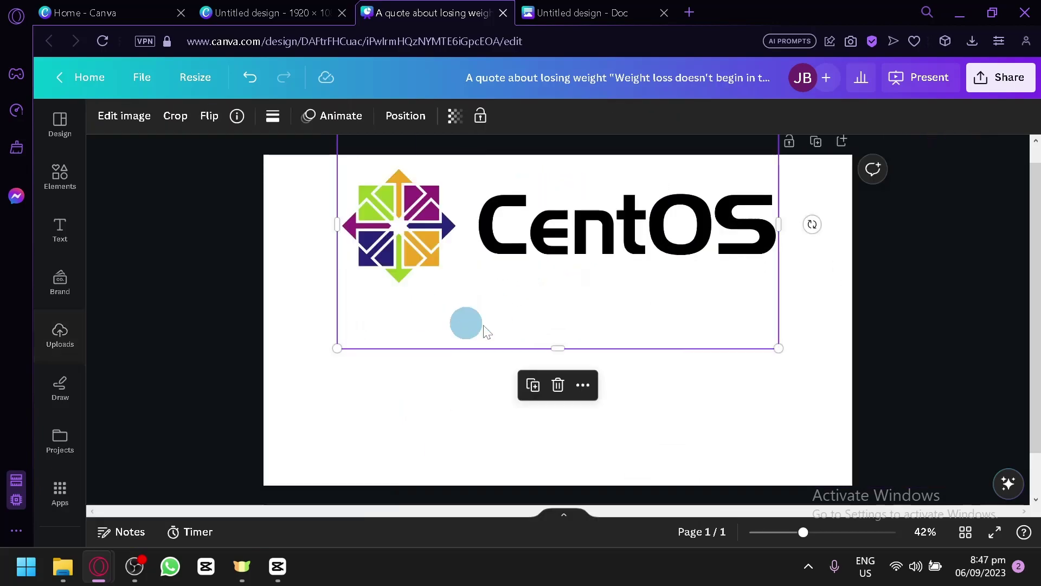
click(1007, 483)
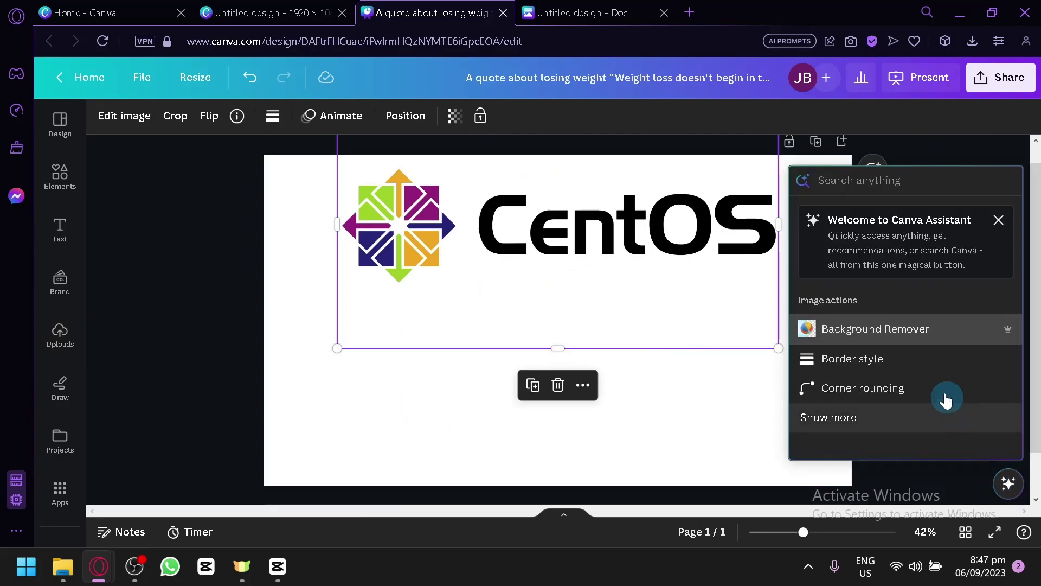
click(753, 434)
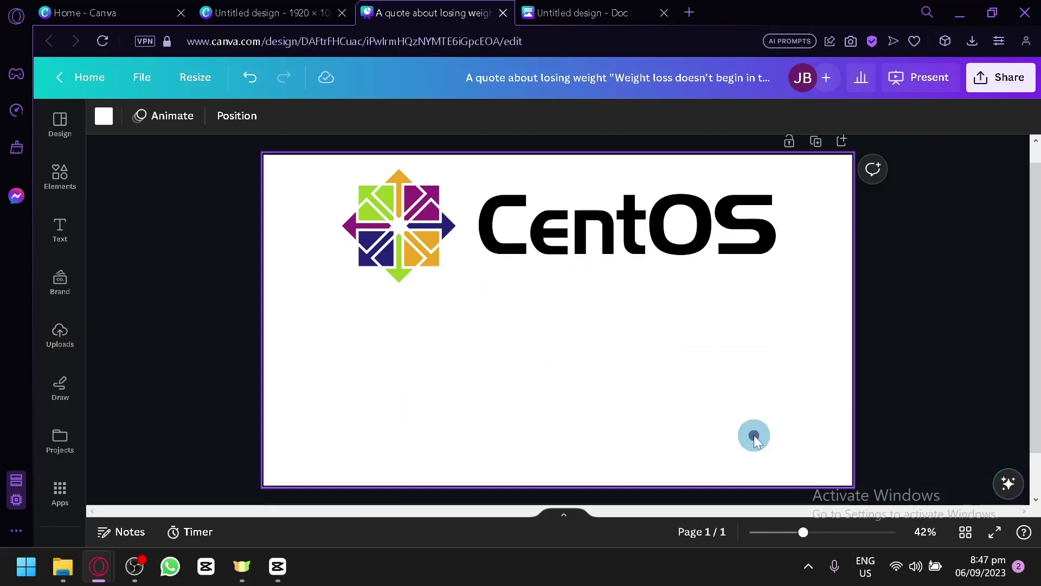
click(1007, 483)
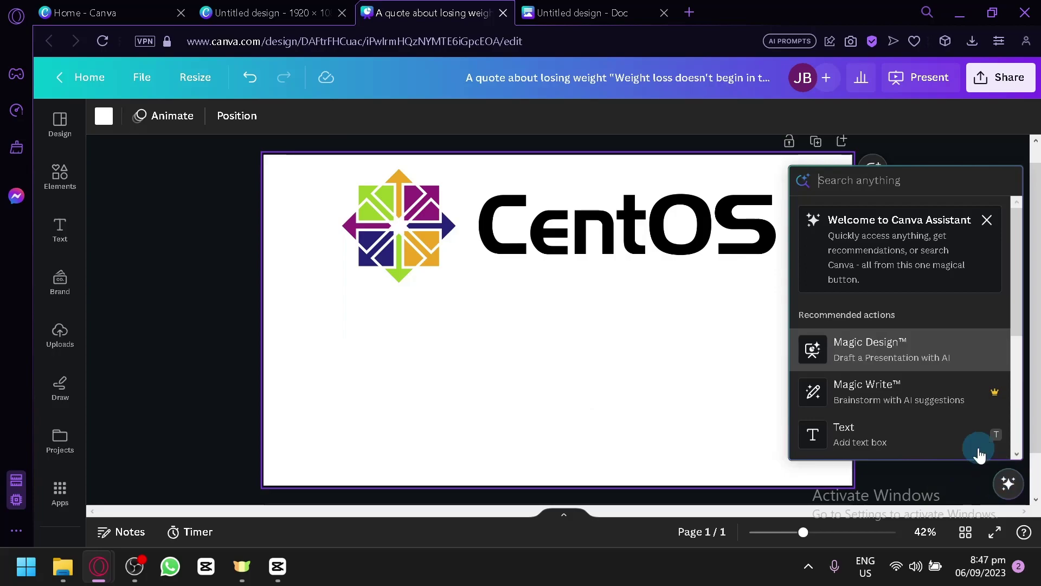
click(940, 412)
text(C)
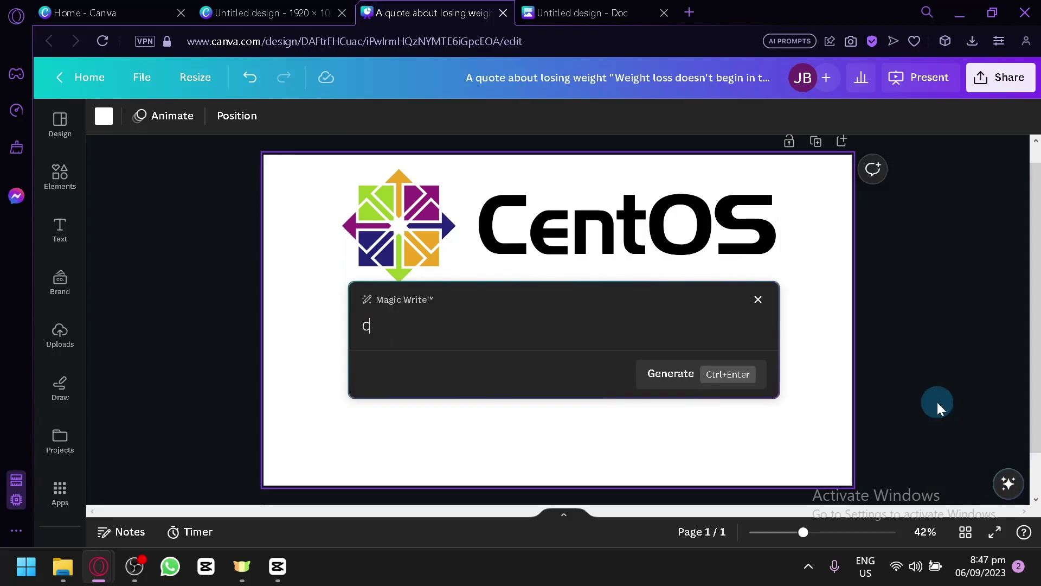
text(reate a short description about Cent OS)
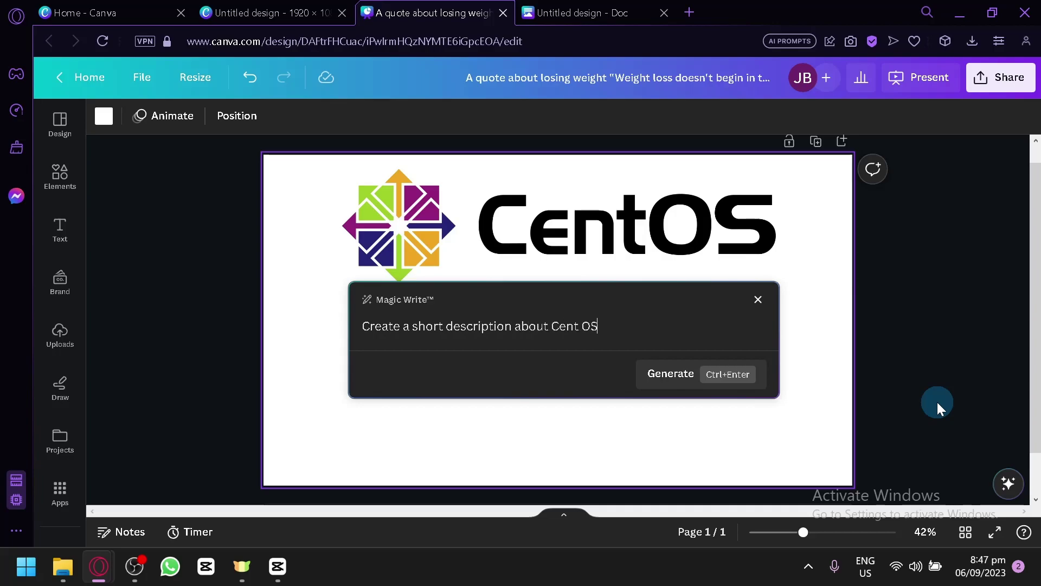
key(Return)
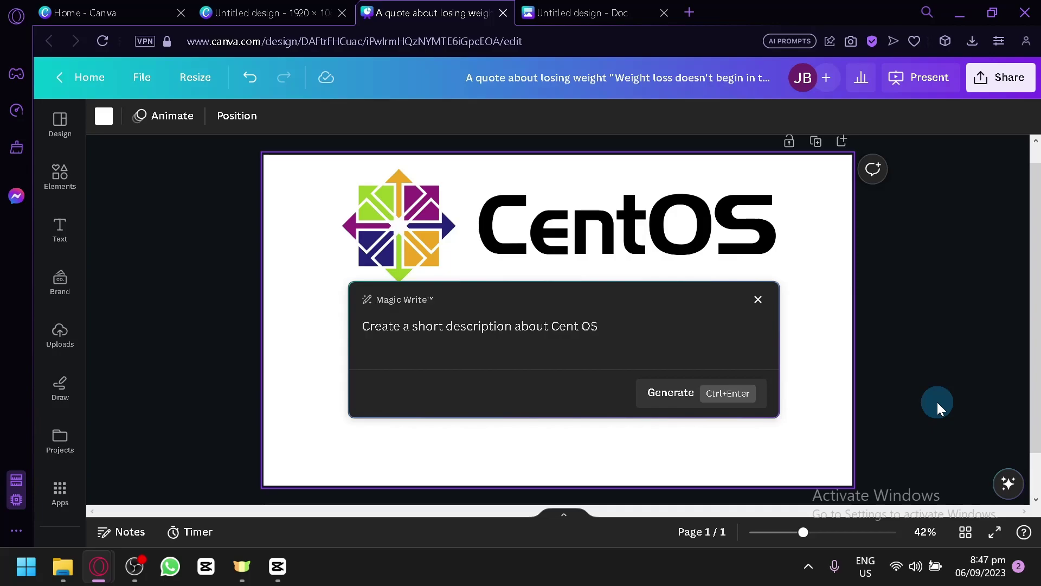
Generate the CentOS description and remove the prompt line from the top of the text
click(704, 386)
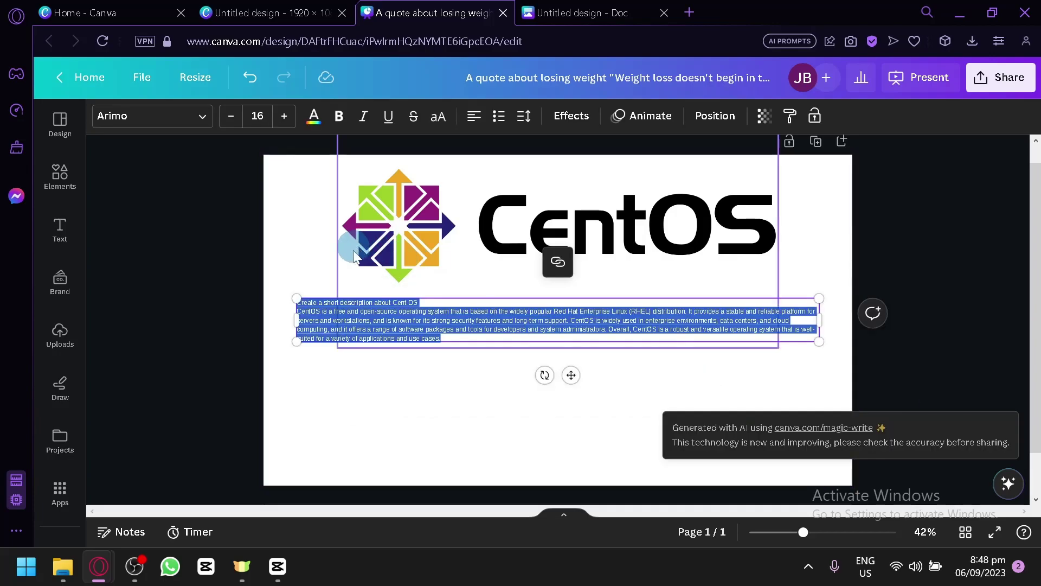
click(410, 329)
key(ctrl+plus)
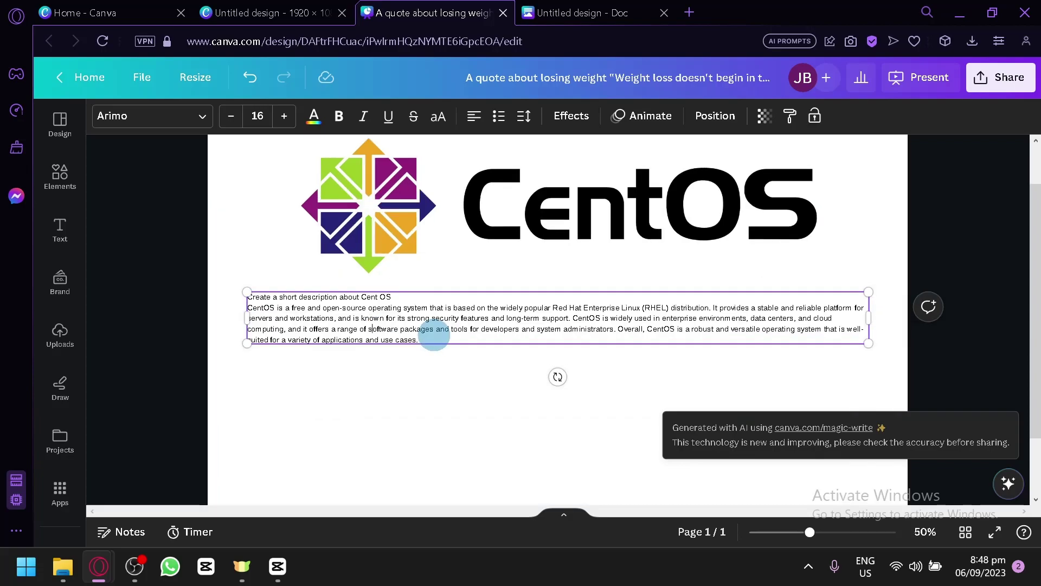
key(ctrl+plus)
drag(361, 290, 185, 291)
key(BackSpace)
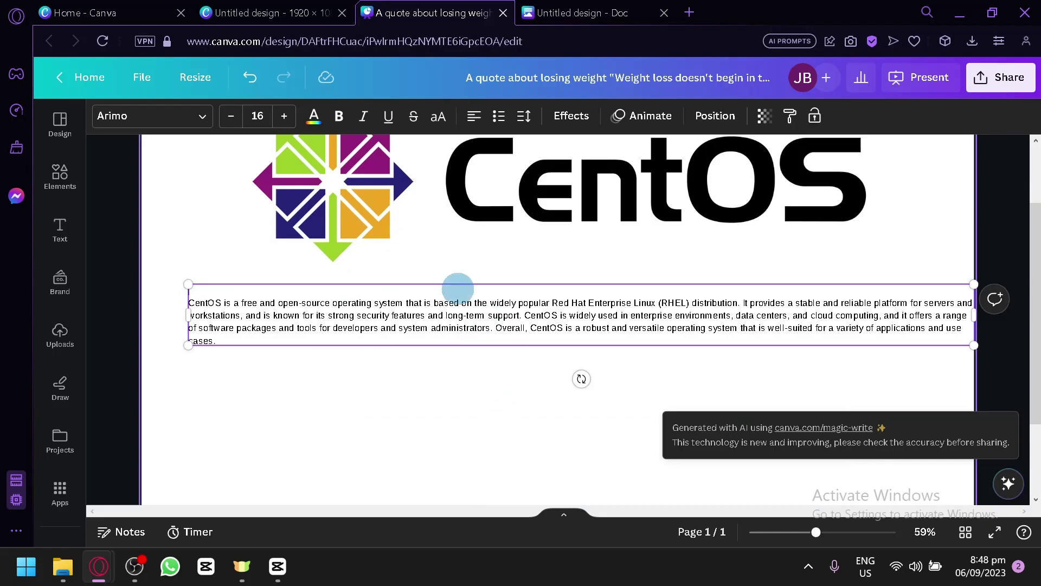
drag(189, 312, 384, 339)
click(383, 340)
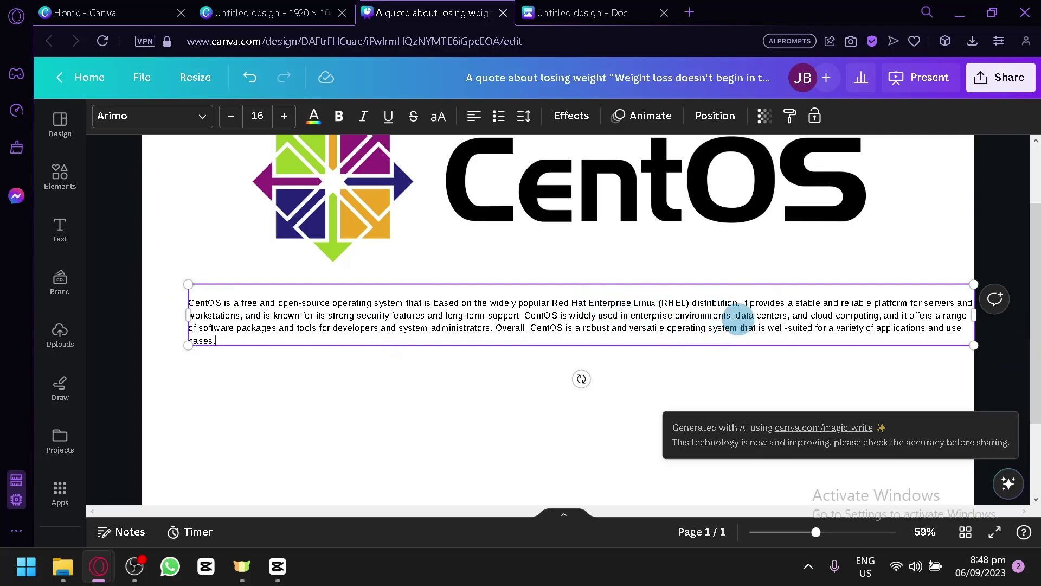
Resize the description box and raise its font size to 24
drag(974, 312, 468, 358)
key(ctrl+a)
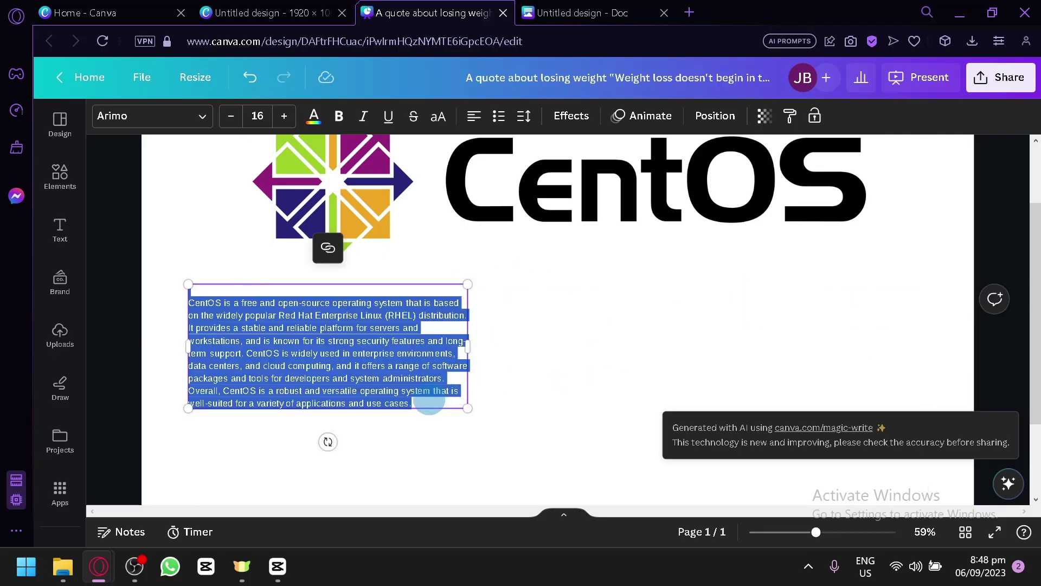
click(286, 118)
click(286, 118)
click(285, 118)
click(285, 118)
click(285, 118)
click(285, 119)
click(285, 118)
click(285, 119)
scroll(467, 368, down, 2)
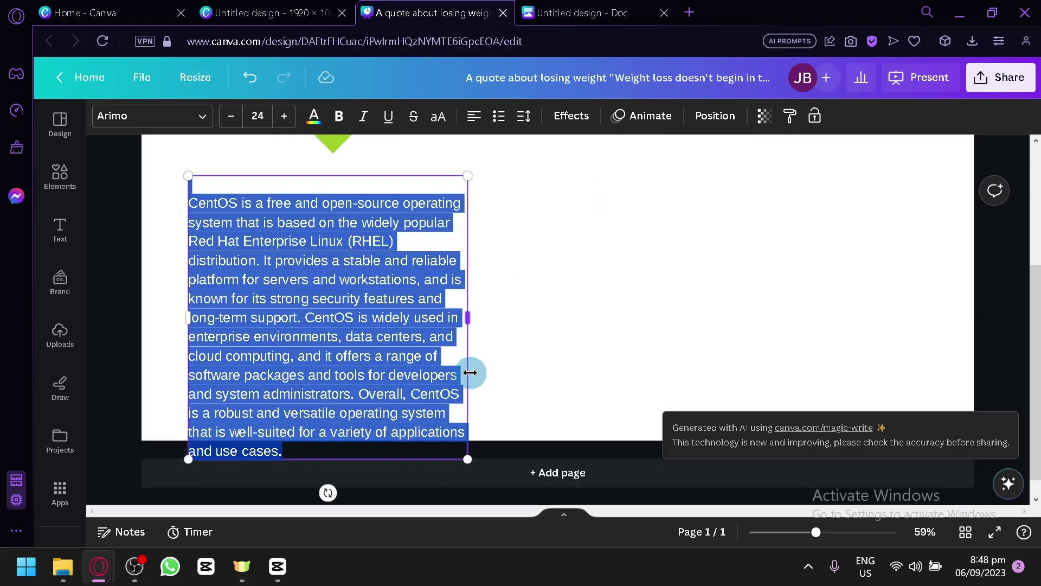
drag(474, 322, 888, 367)
click(811, 367)
Nudge the description into place under the logo and zoom the browser view back out
mouse_move(649, 255)
mouse_down()
mouse_move(678, 251)
mouse_move(669, 249)
mouse_up()
scroll(699, 387, up, 4)
key(ctrl+minus)
key(ctrl+minus)
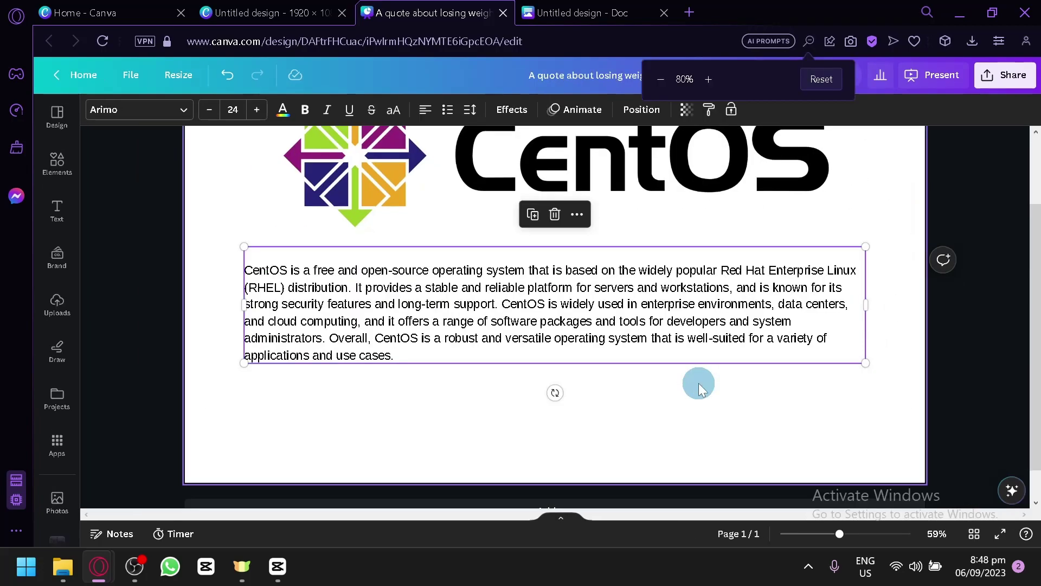
click(900, 258)
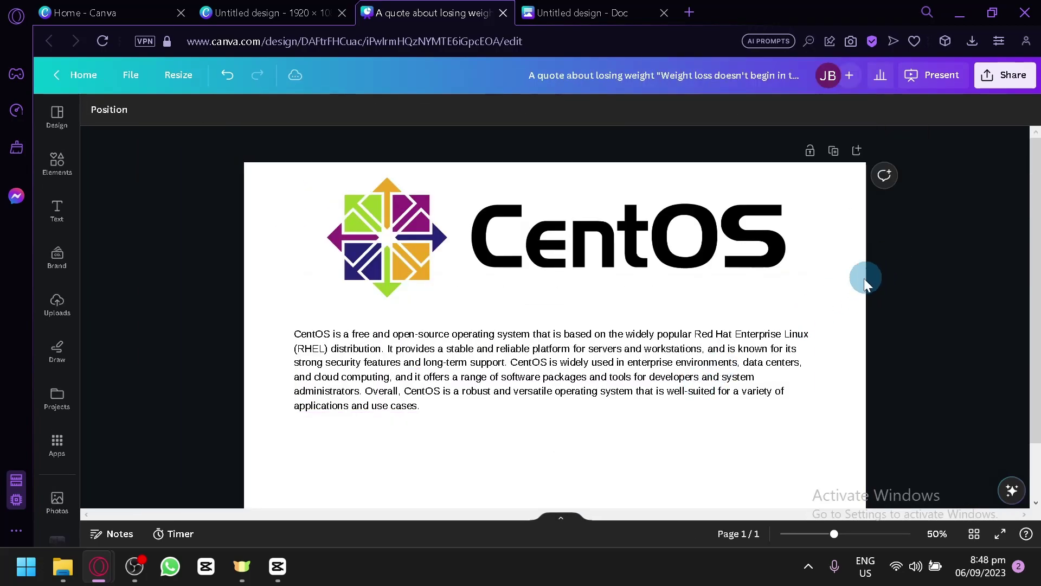
click(819, 292)
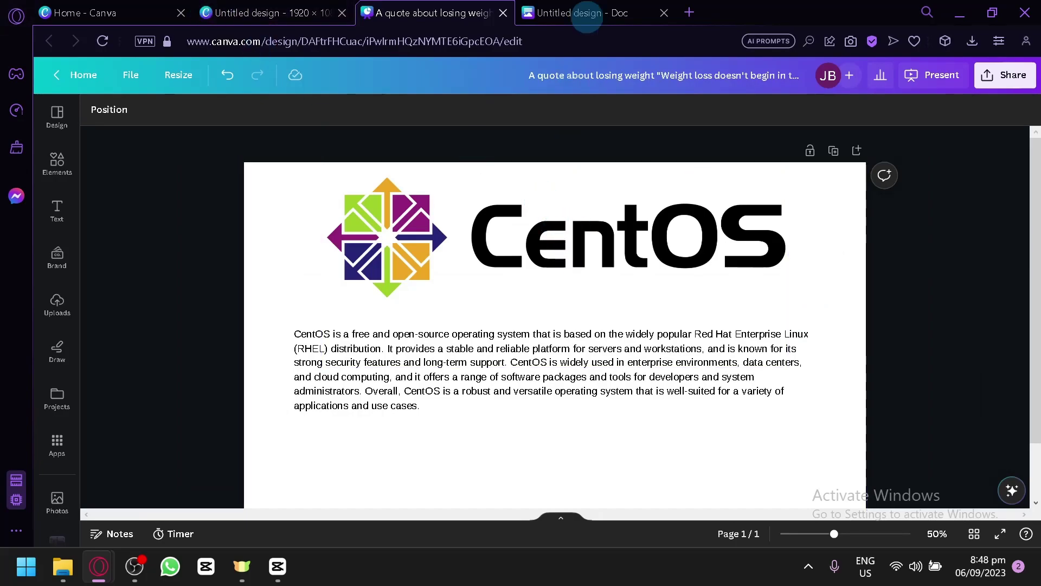
Switch to the Doc holding the 'Huwag kang magpadala sa takot.' quote
click(599, 6)
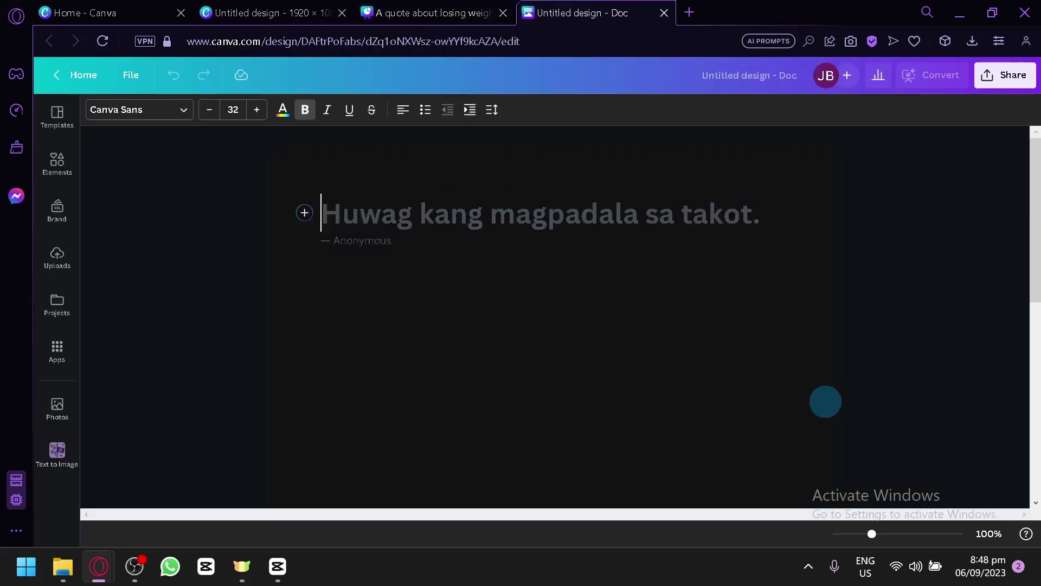
scroll(853, 411, down, 5)
scroll(854, 411, up, 5)
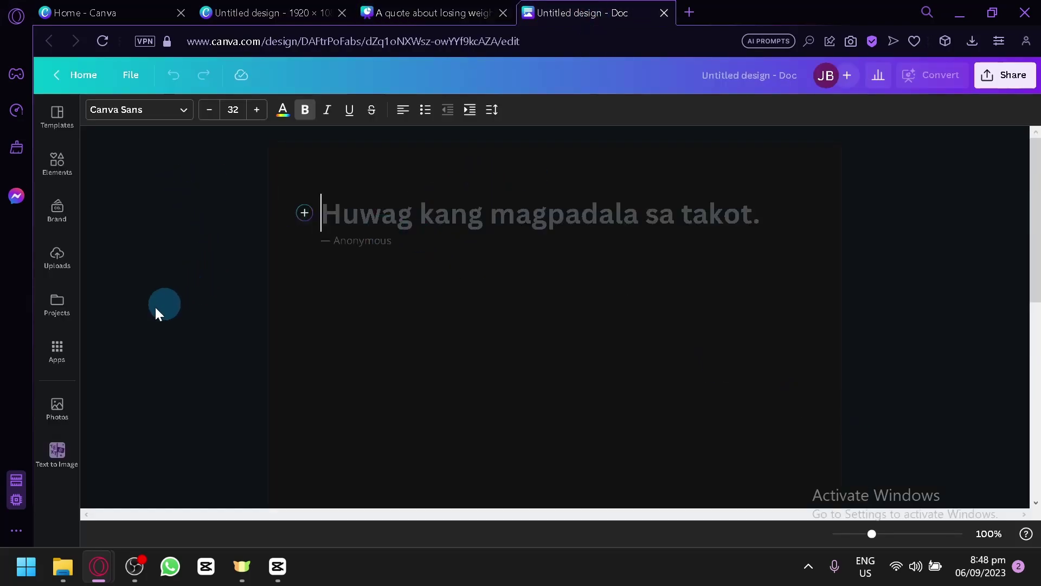
Browse and close the Apps panel, then show and dismiss the heading's Magic actions list
click(64, 362)
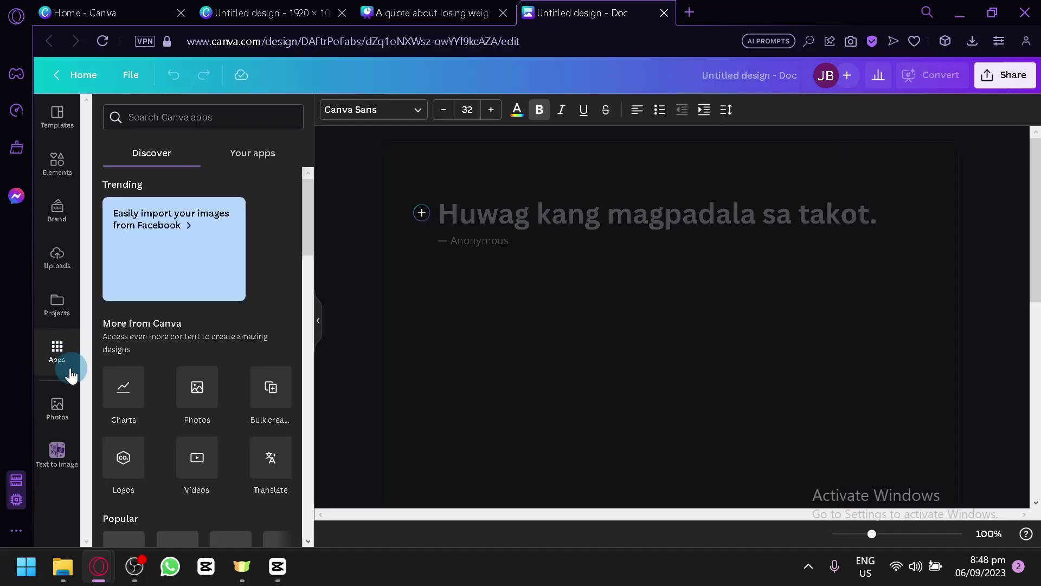
scroll(212, 353, down, 4)
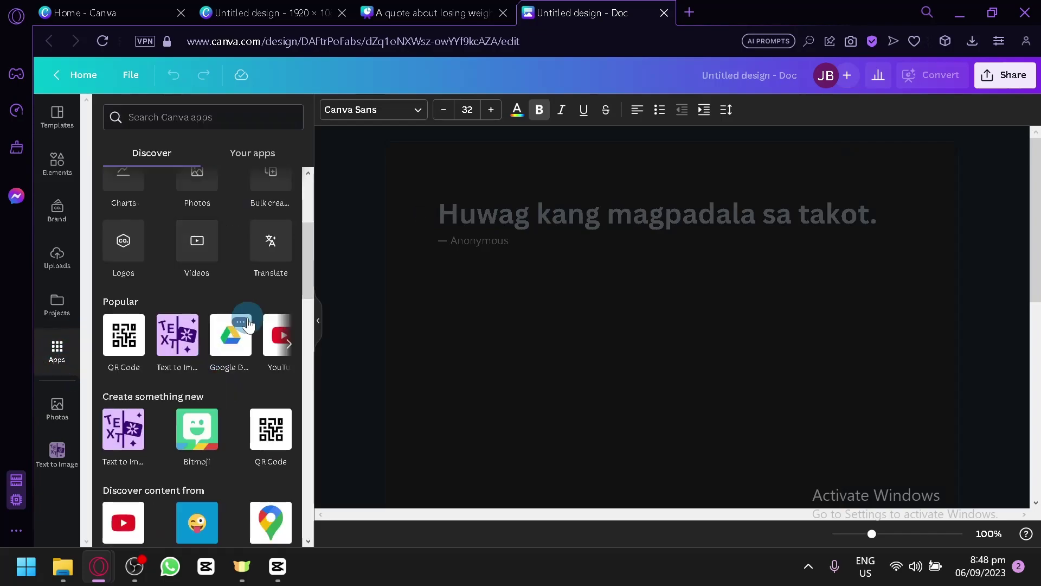
scroll(214, 360, up, 4)
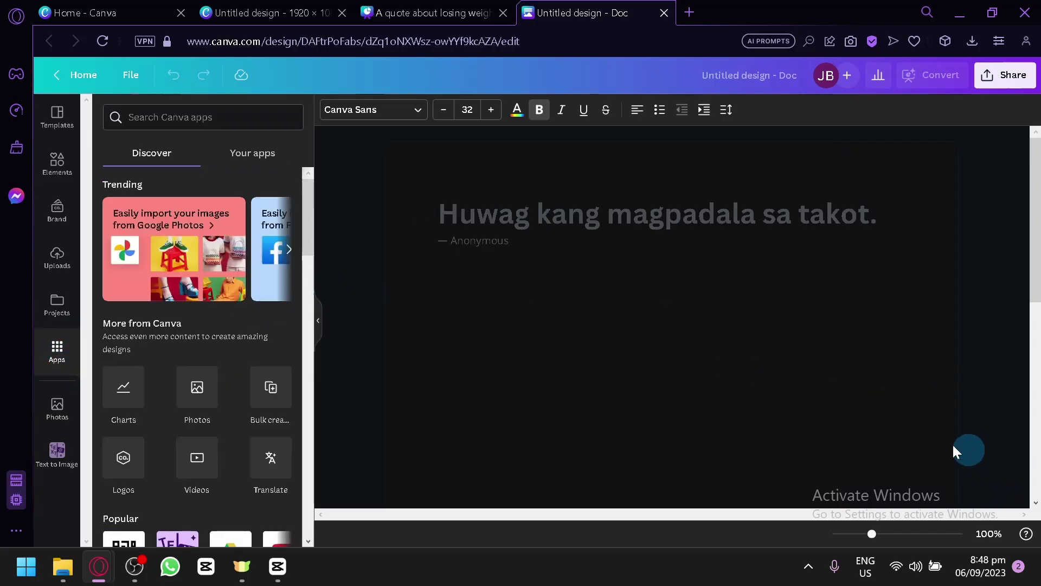
click(320, 323)
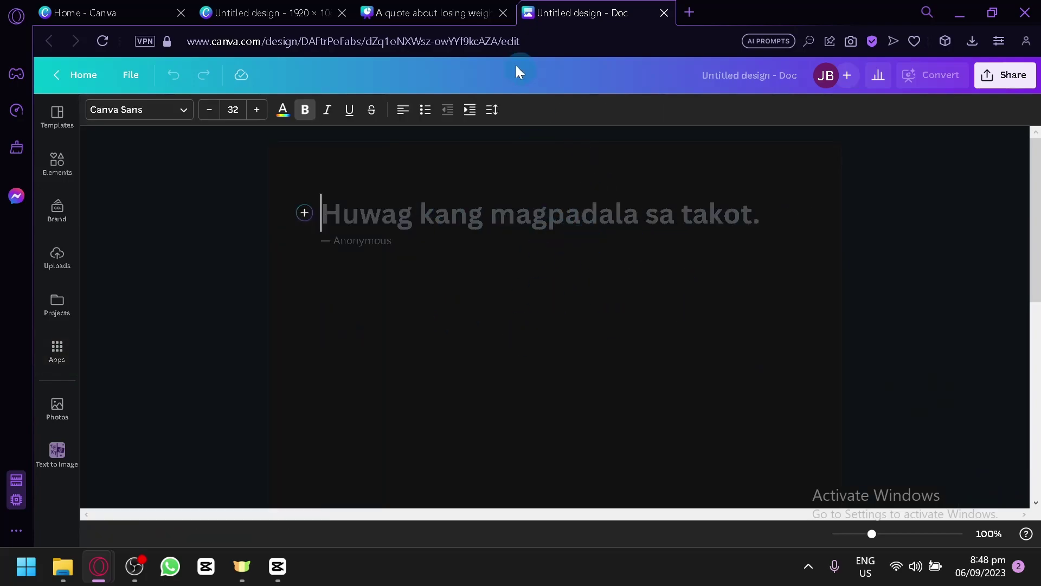
click(306, 212)
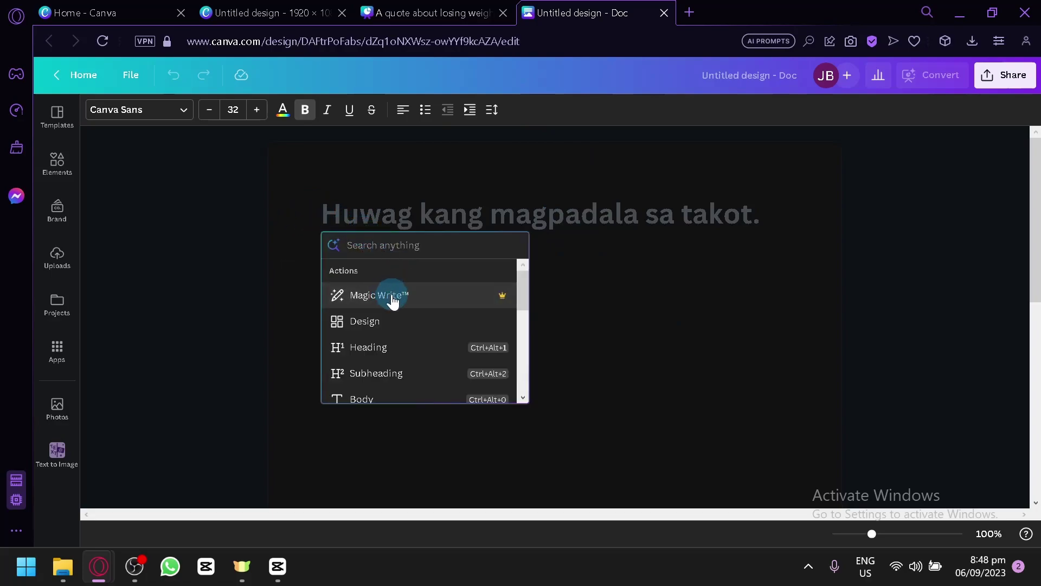
key(Escape)
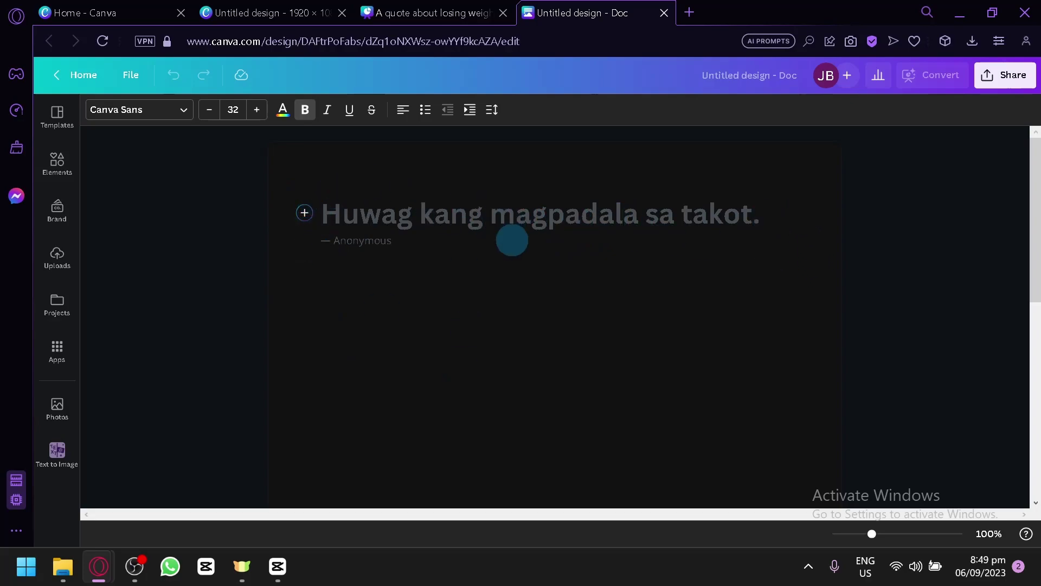
Generate a Magic Write patent application outline from an example prompt and reset browser zoom to 100%
click(304, 213)
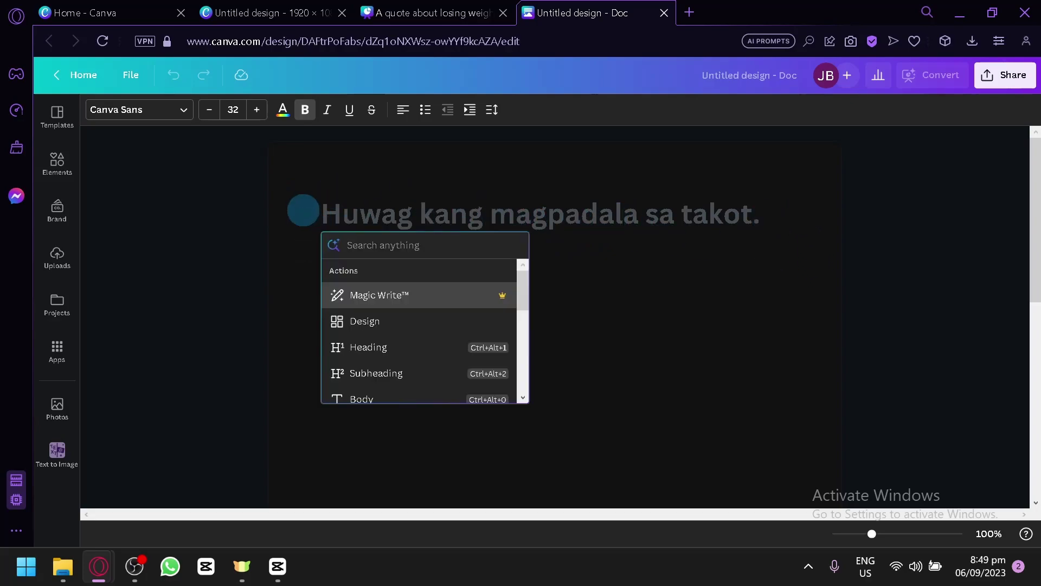
click(411, 295)
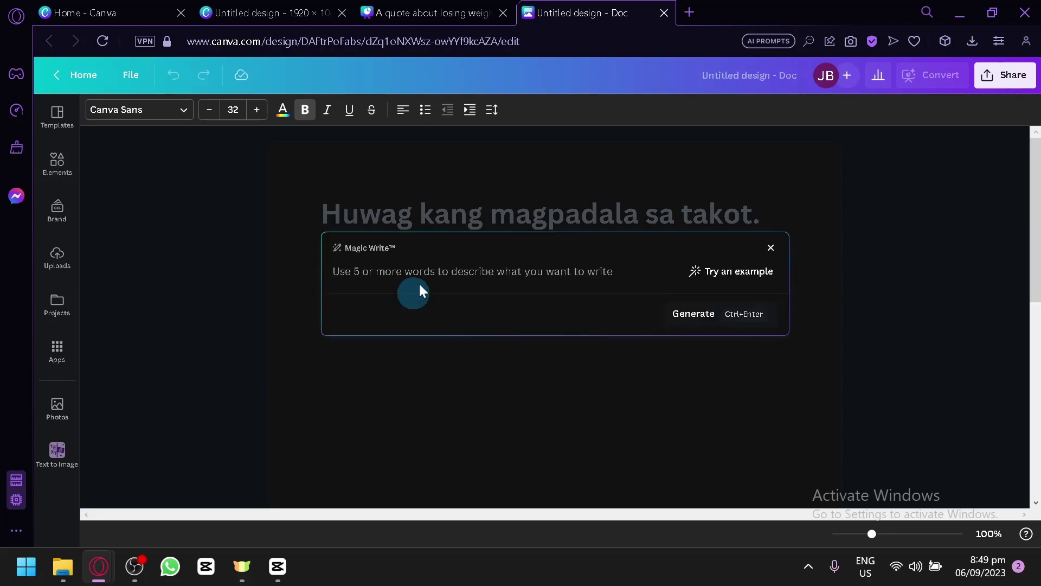
click(708, 271)
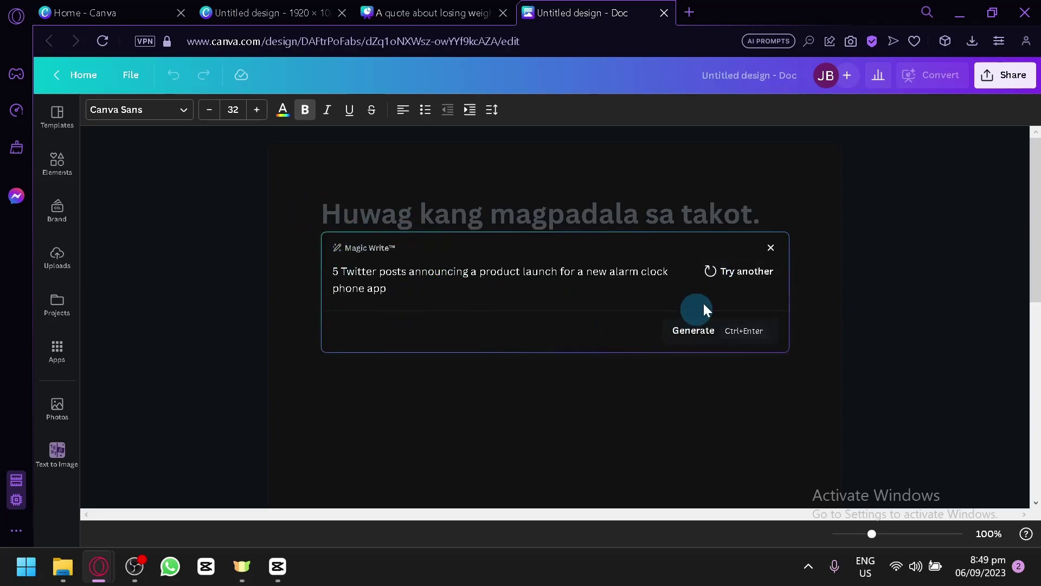
click(732, 274)
click(733, 277)
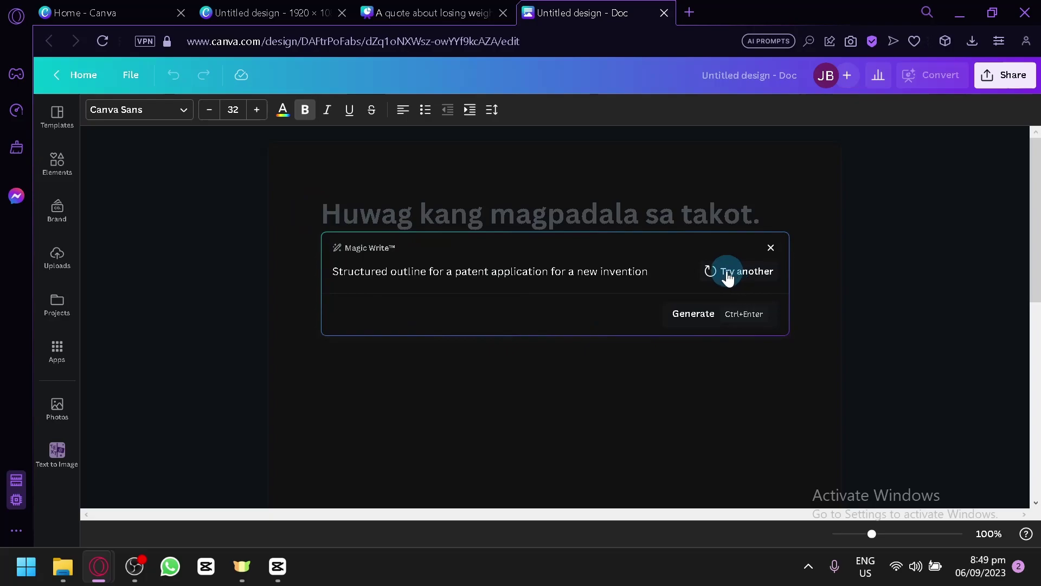
click(697, 314)
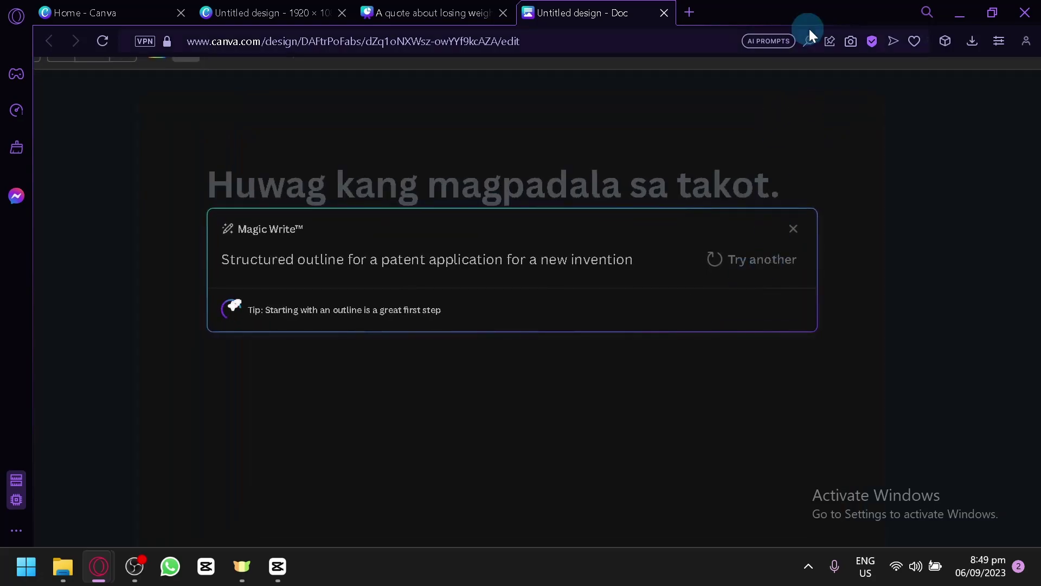
click(809, 41)
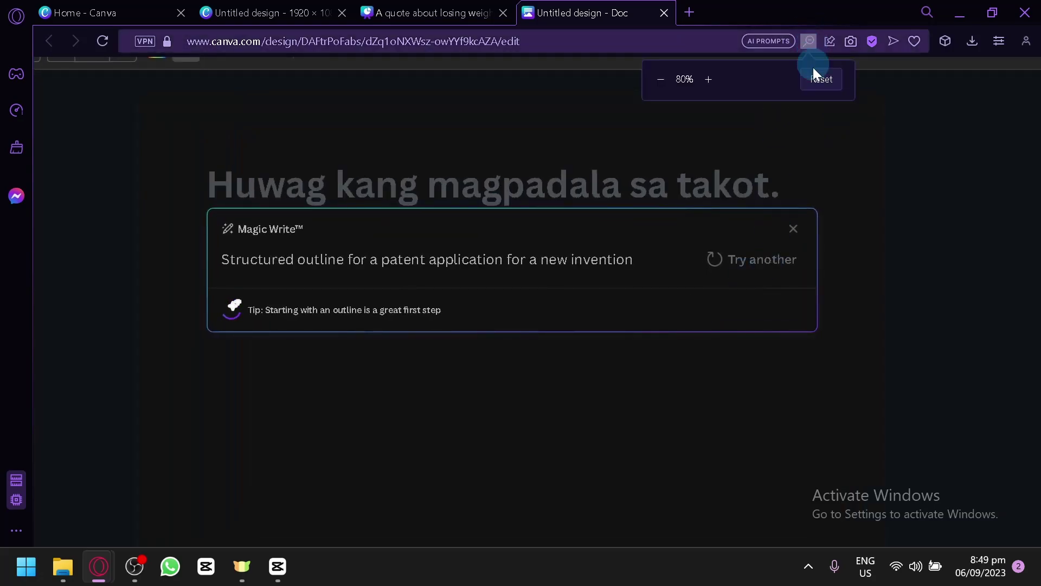
click(832, 94)
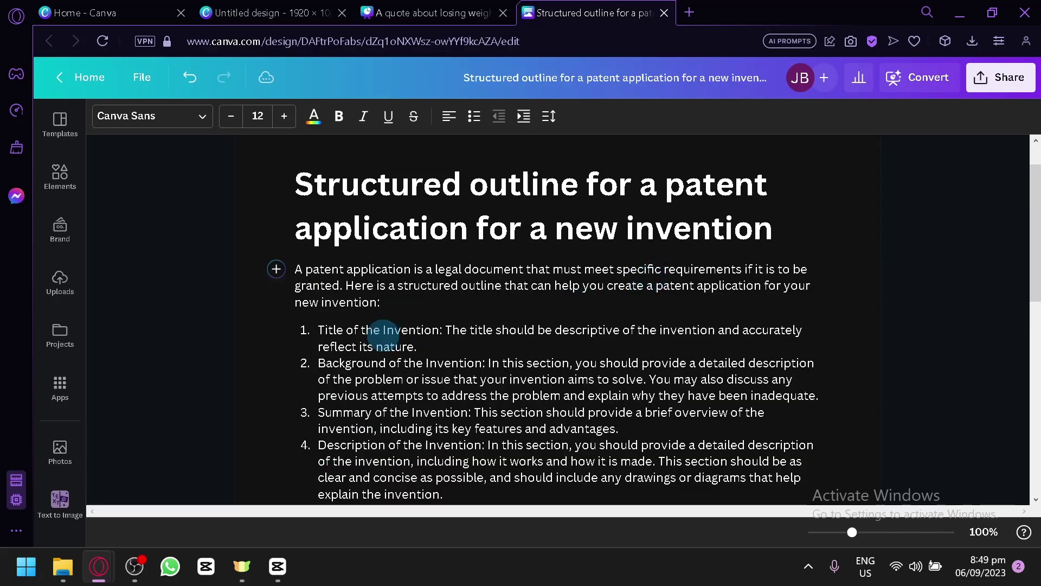
scroll(375, 336, down, 1)
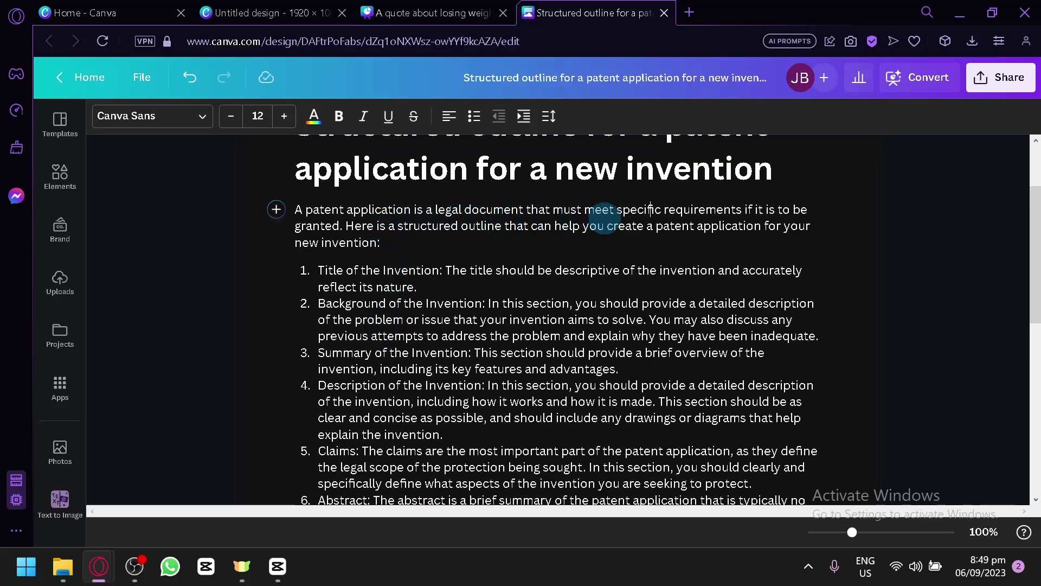
click(651, 209)
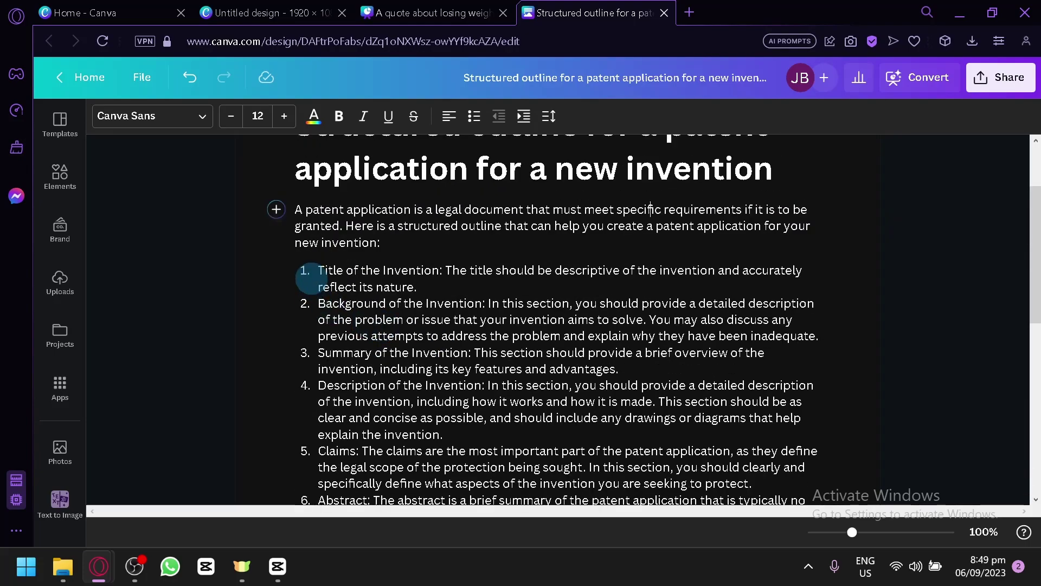
Select the closing 'Remember' paragraph and apply Magic Write's Summarize to it
drag(315, 271, 662, 372)
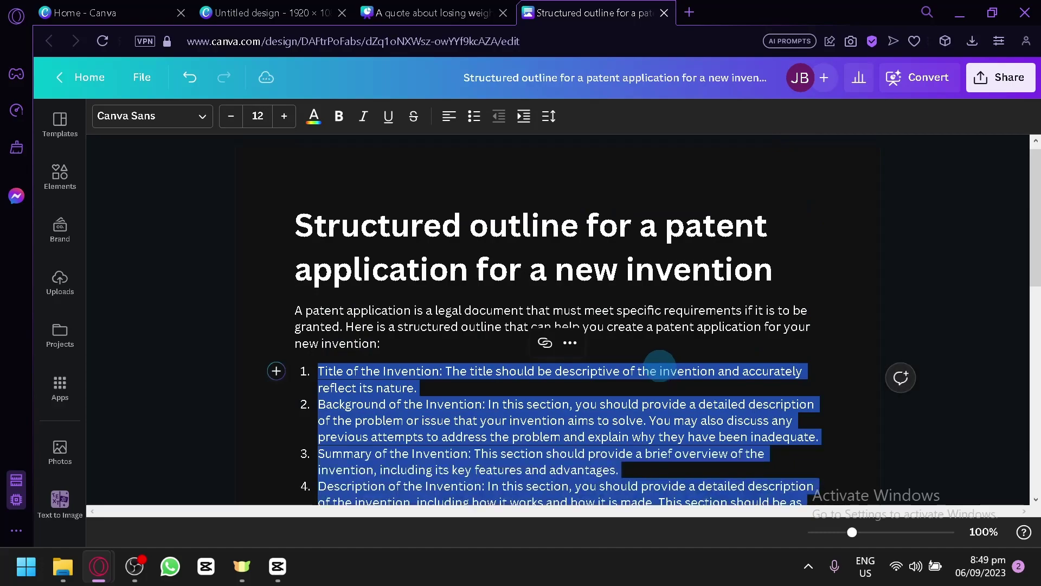
click(660, 371)
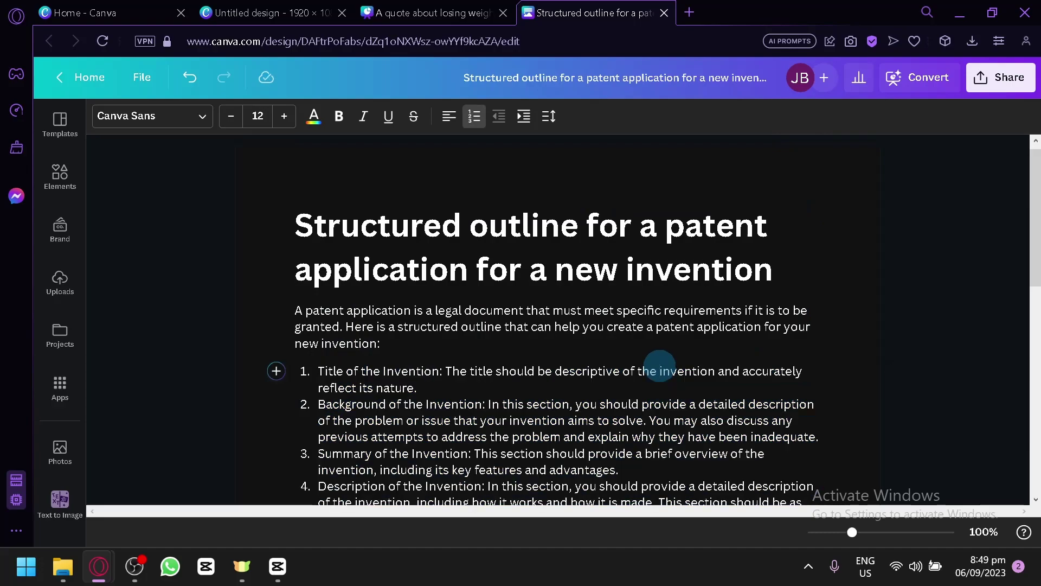
drag(288, 223, 669, 304)
click(311, 320)
scroll(331, 374, down, 6)
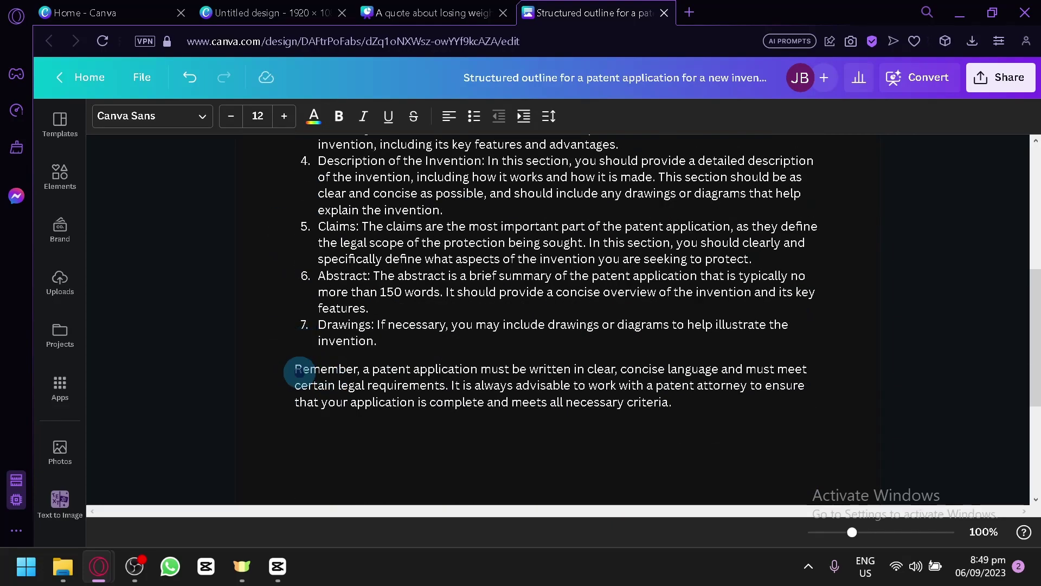
drag(300, 372, 692, 418)
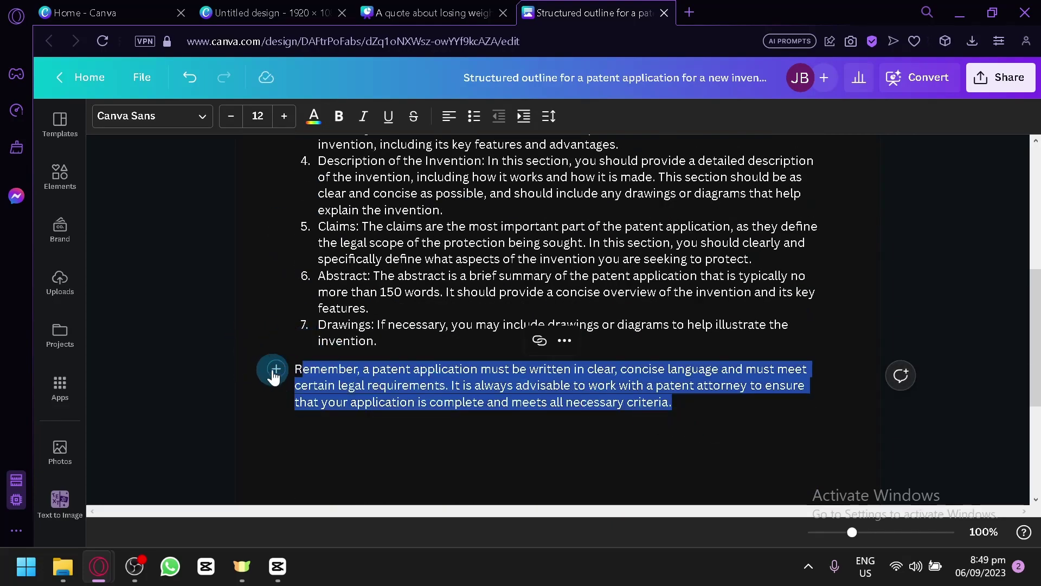
click(275, 370)
click(383, 245)
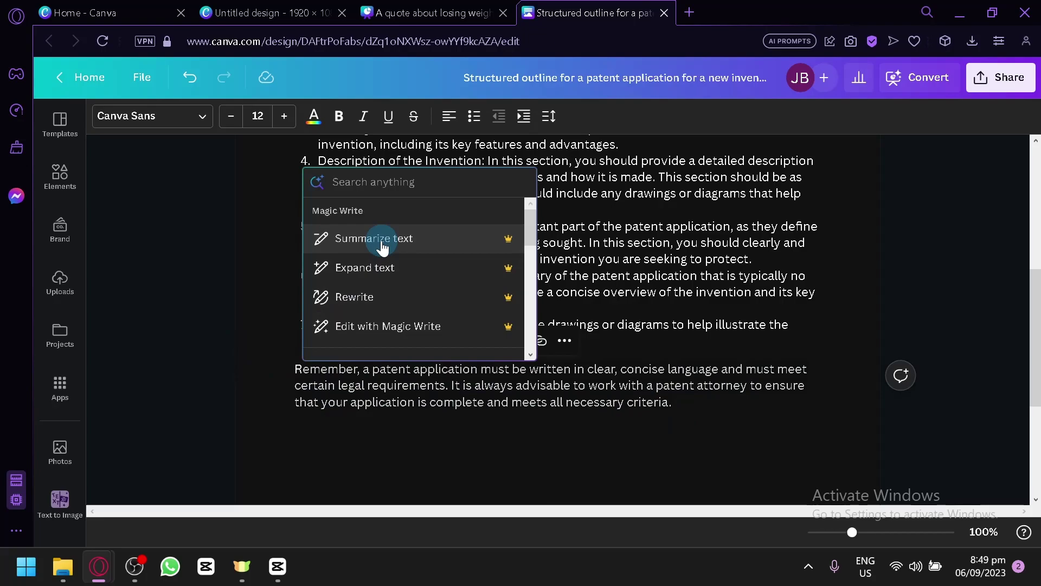
Select the entire patent outline text, from item 7 back up to the title
scroll(440, 312, down, 3)
scroll(421, 225, up, 3)
key(Escape)
triple_click(607, 307)
triple_click(455, 308)
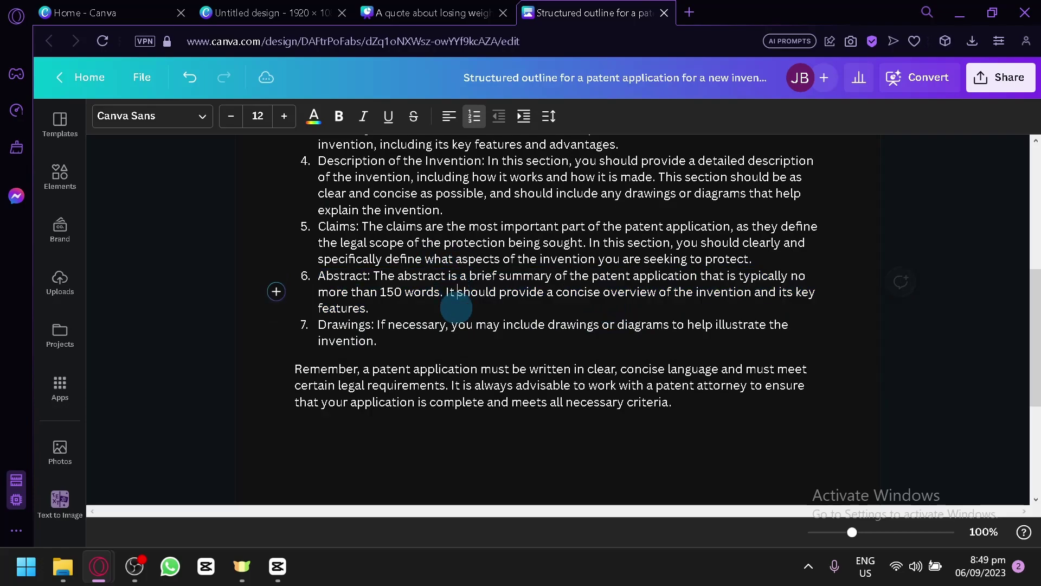
click(487, 350)
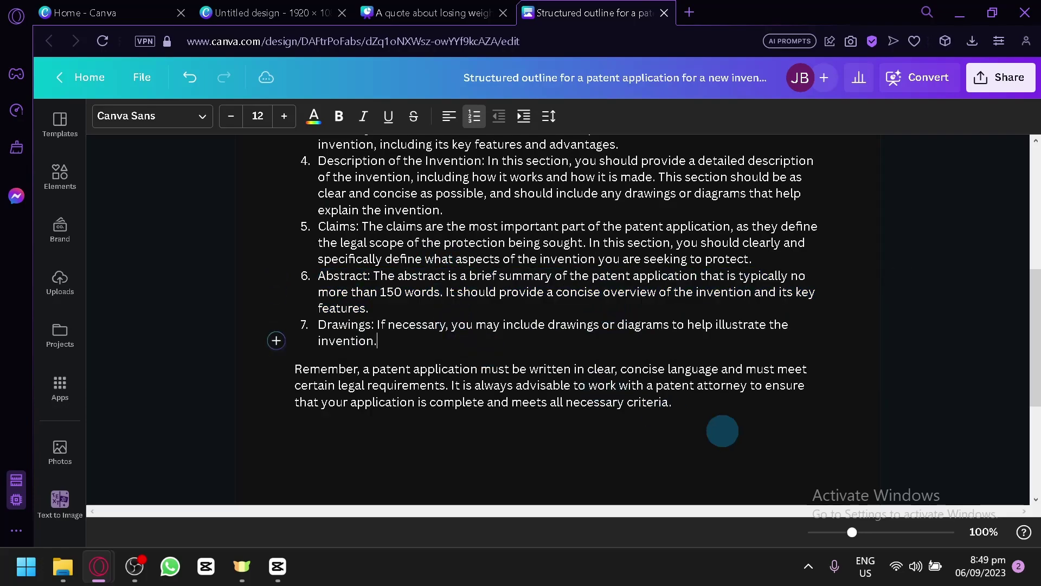
drag(723, 428, 290, 239)
Summarize the whole outline with Magic Write, then select the new seven-item summary list
click(276, 227)
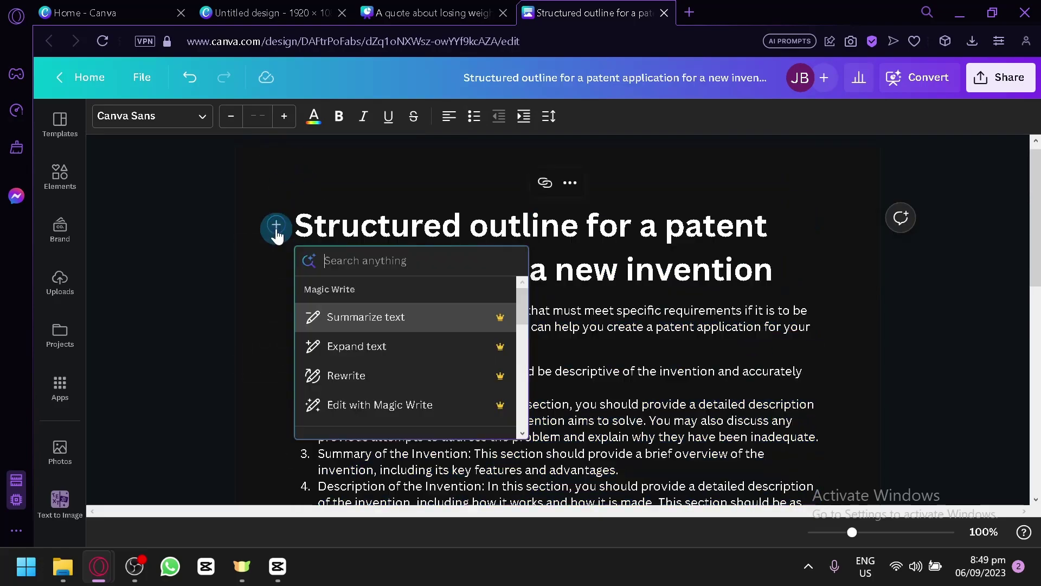
click(419, 332)
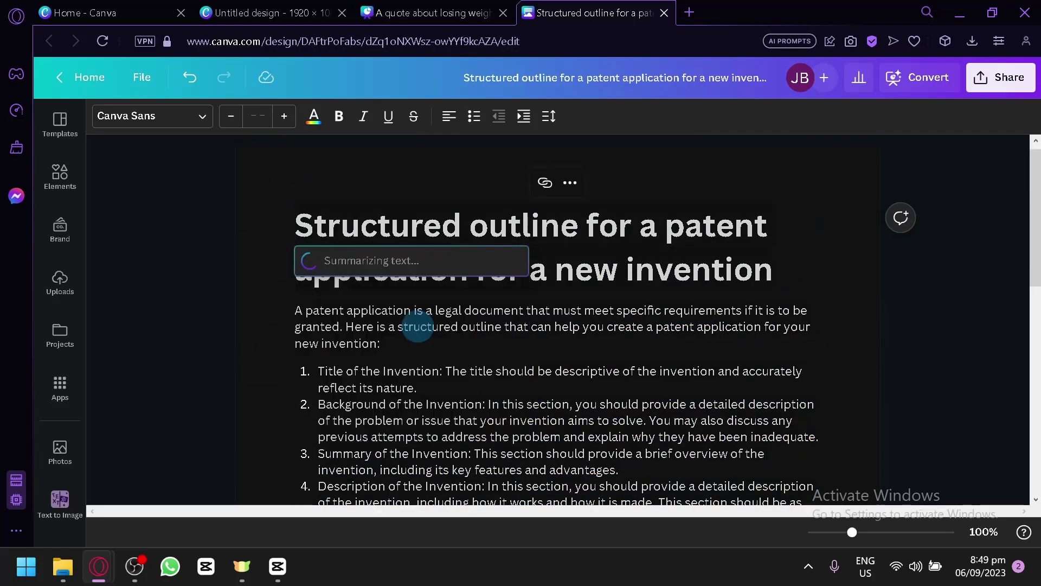
scroll(420, 326, down, 4)
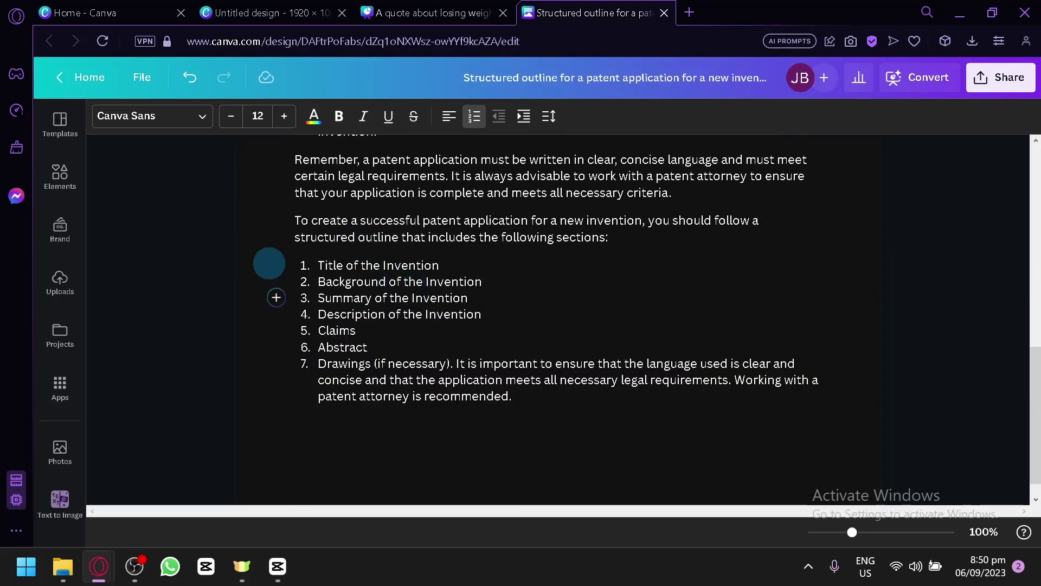
drag(294, 264, 669, 437)
scroll(577, 455, up, 8)
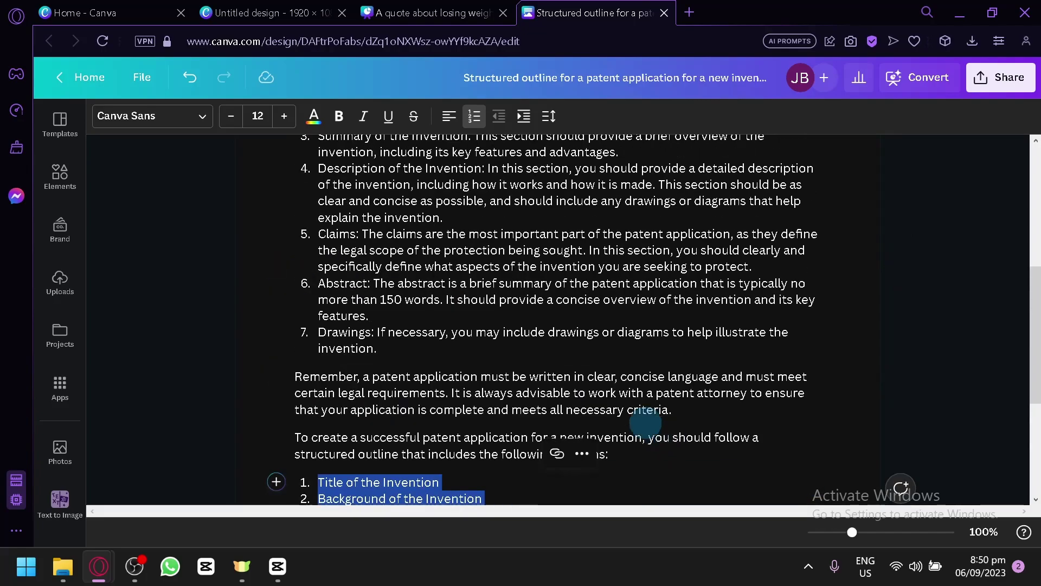
drag(343, 288, 673, 434)
scroll(637, 395, down, 6)
scroll(637, 395, down, 3)
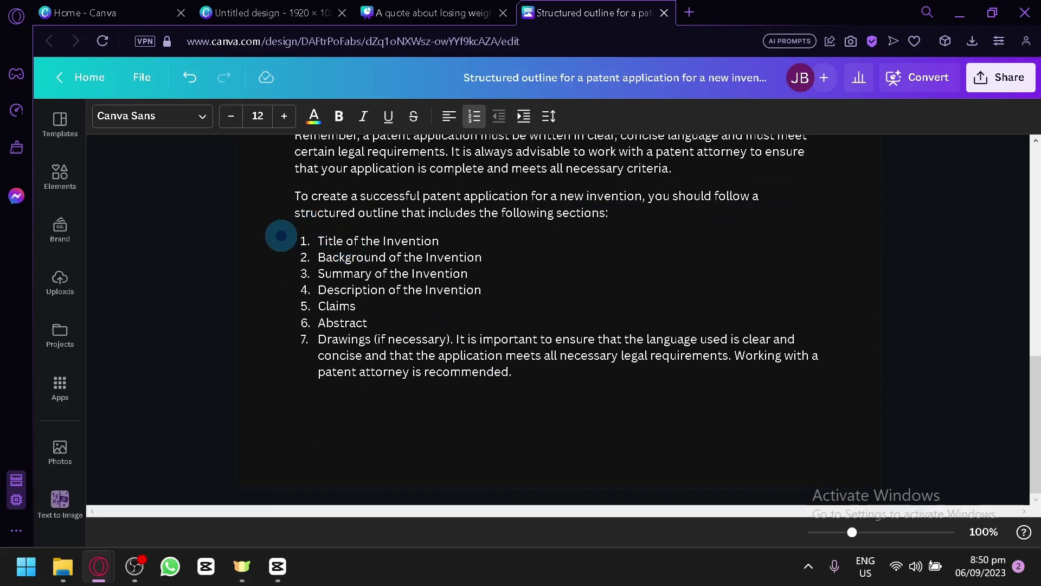
drag(280, 235, 613, 396)
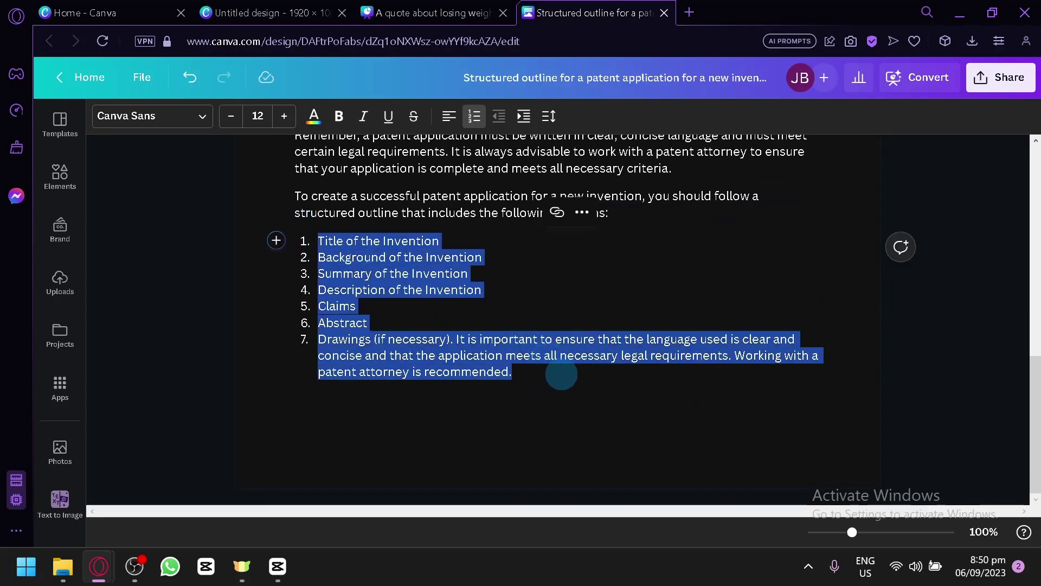
scroll(562, 374, up, 2)
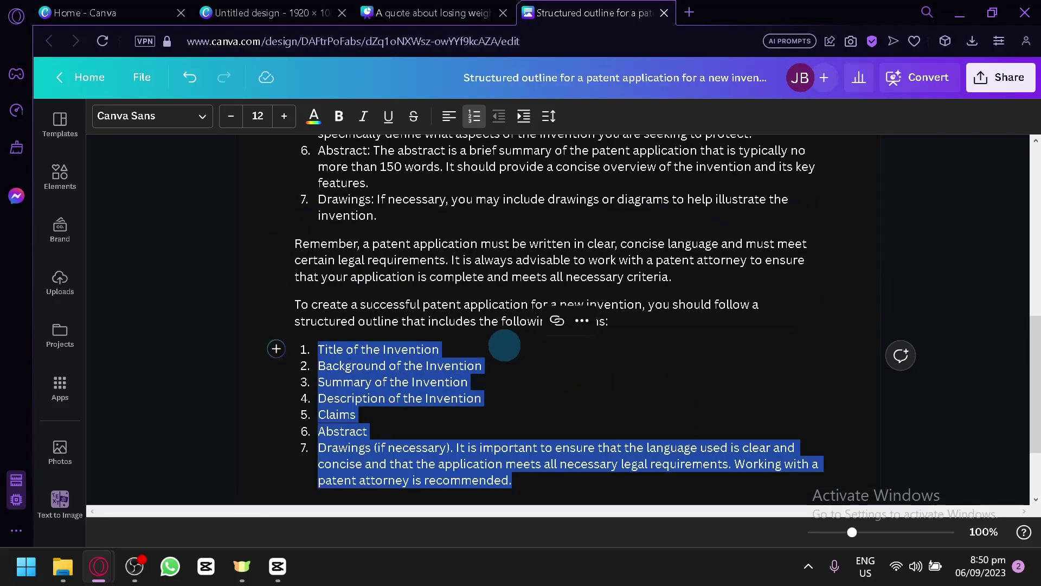
Expand the seven-item summary list into fuller detailed sections with Magic Write
click(276, 349)
click(404, 246)
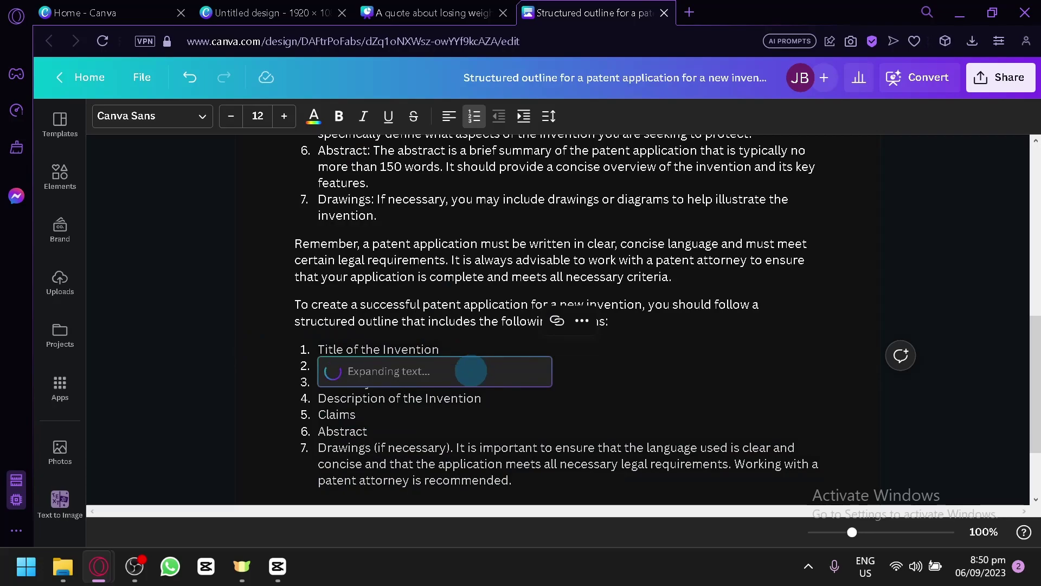
scroll(553, 404, down, 2)
click(535, 355)
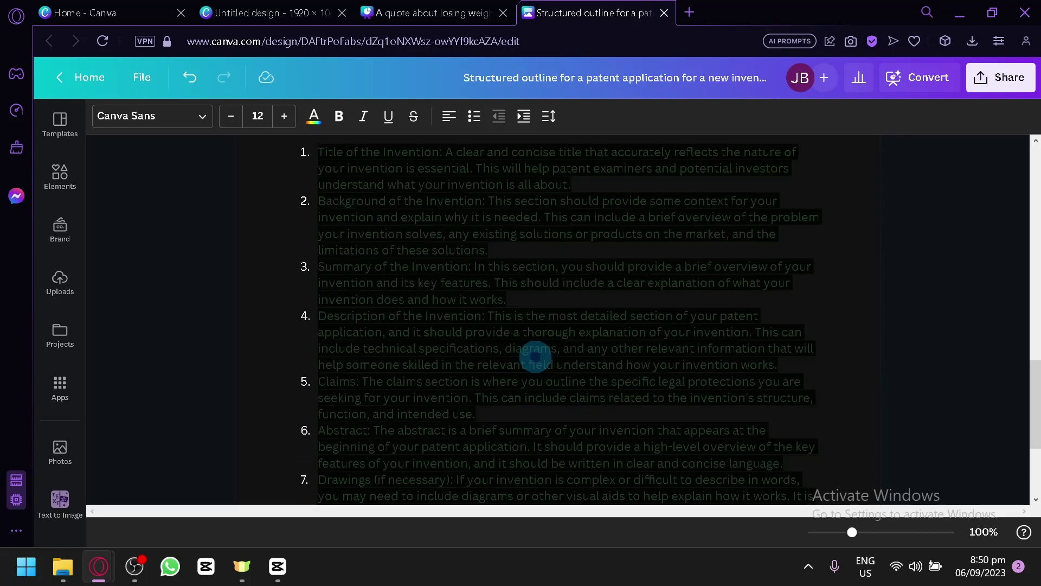
Scroll through the expanded outline and put the caret at the end of its closing paragraph
scroll(535, 353, down, 3)
scroll(535, 349, up, 5)
scroll(437, 310, up, 5)
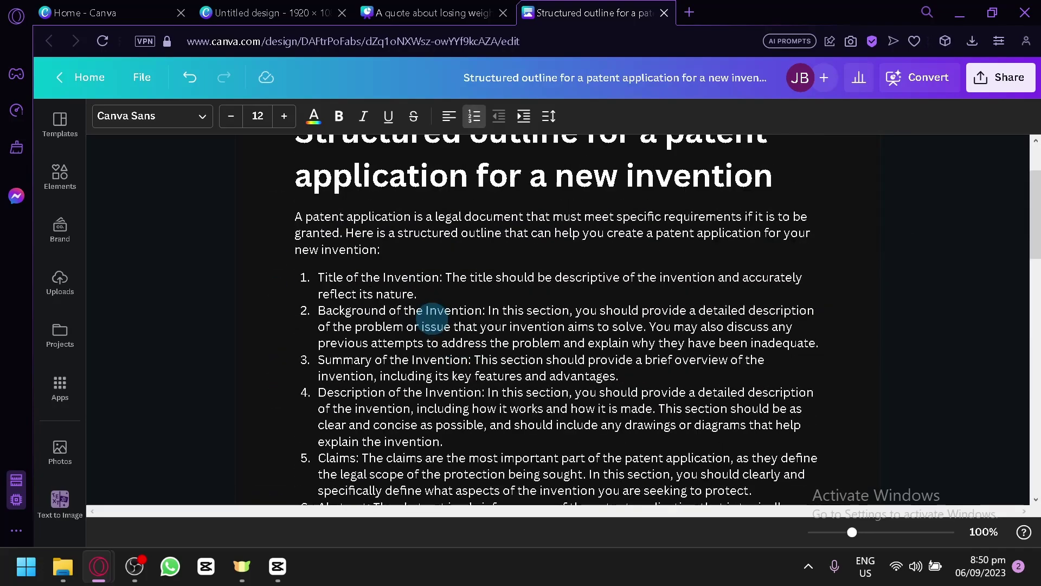
scroll(344, 309, down, 1)
drag(377, 287, 529, 353)
scroll(531, 358, down, 10)
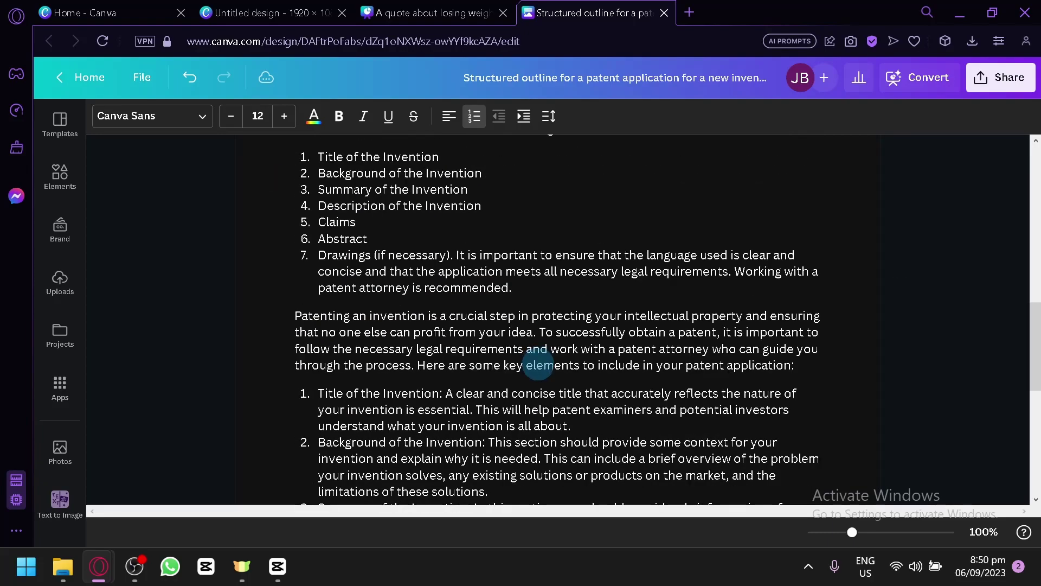
click(432, 434)
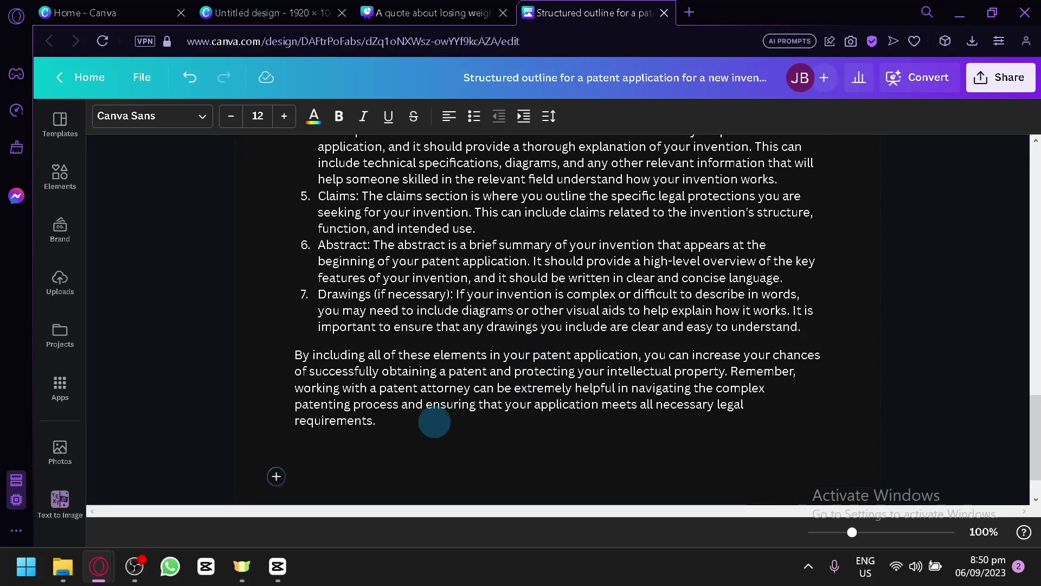
Rewrite the closing attorney paragraph with Magic Write and keep the rewritten version
scroll(435, 422, down, 1)
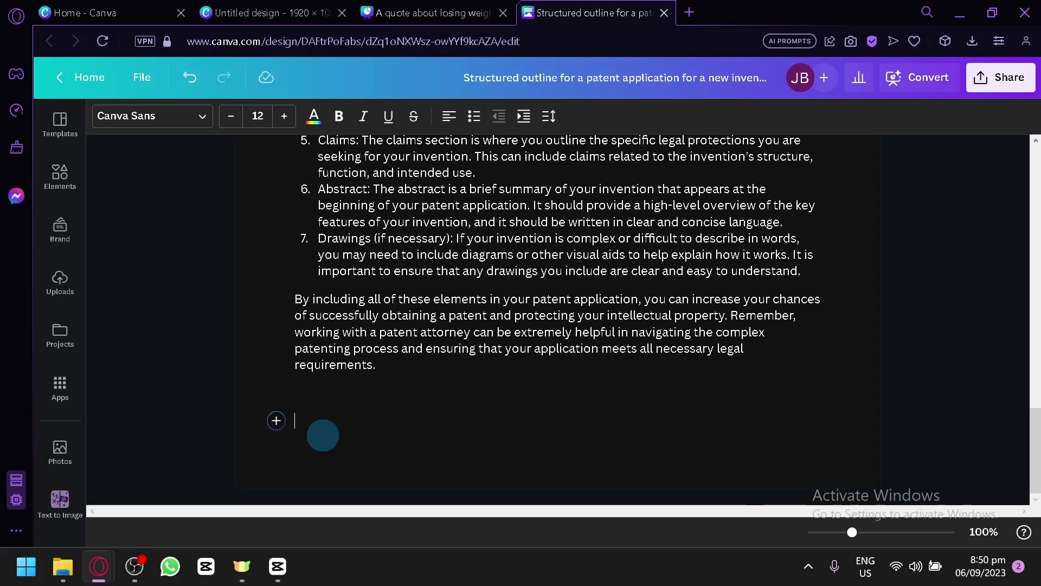
click(276, 422)
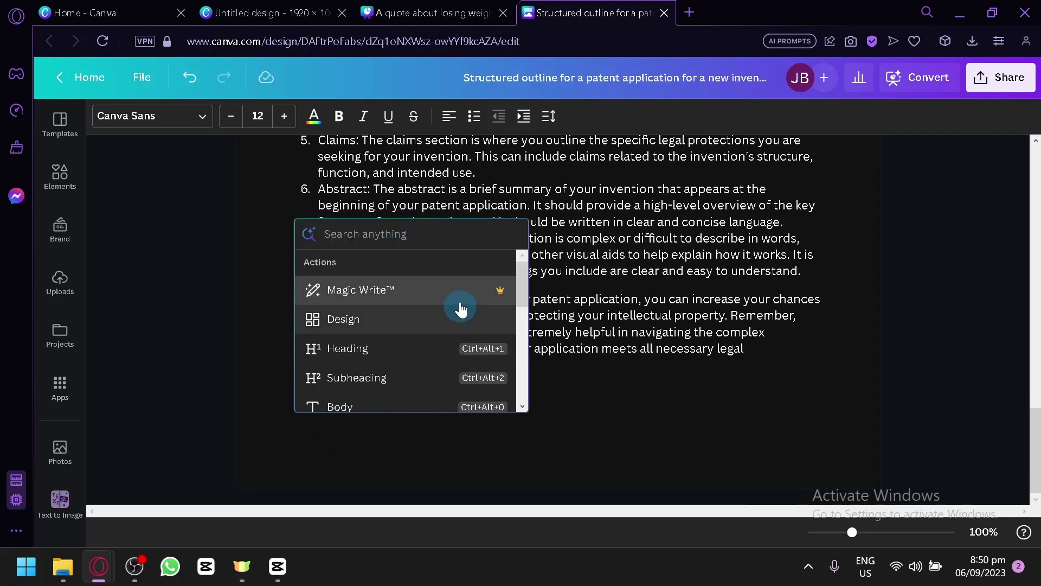
click(601, 330)
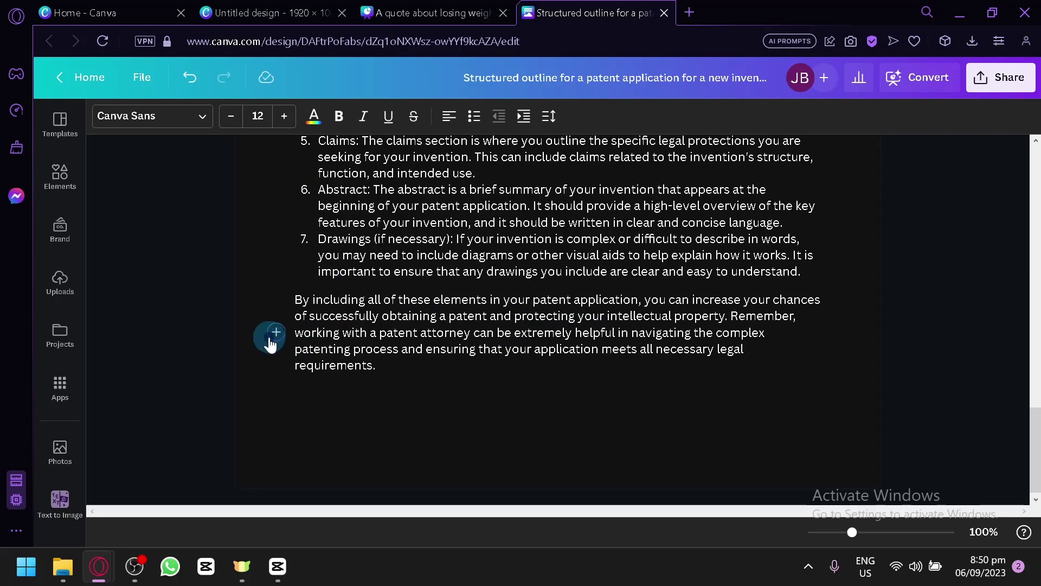
click(270, 334)
scroll(727, 465, down, 2)
click(412, 320)
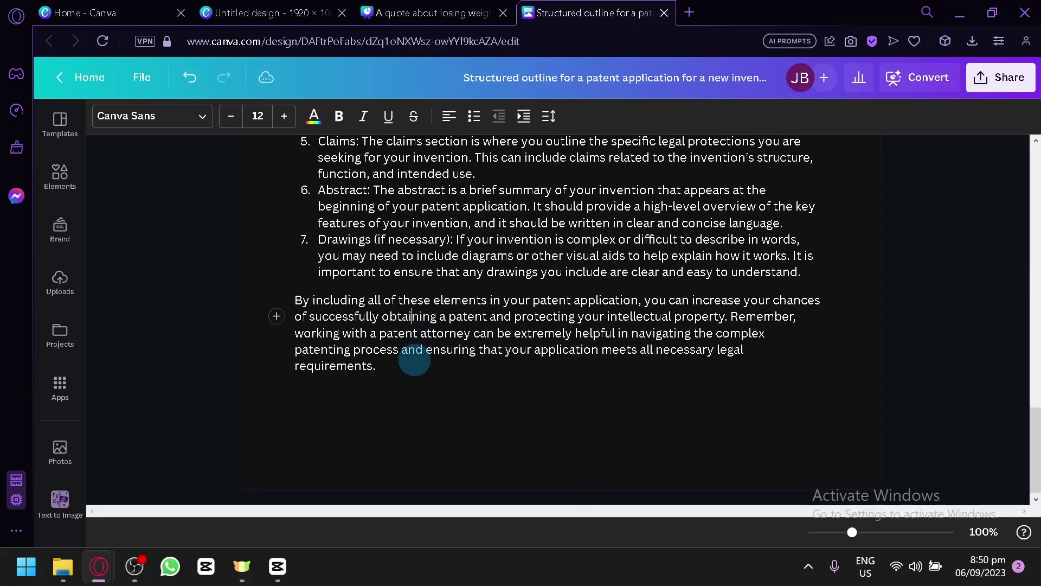
drag(415, 360, 277, 309)
click(276, 300)
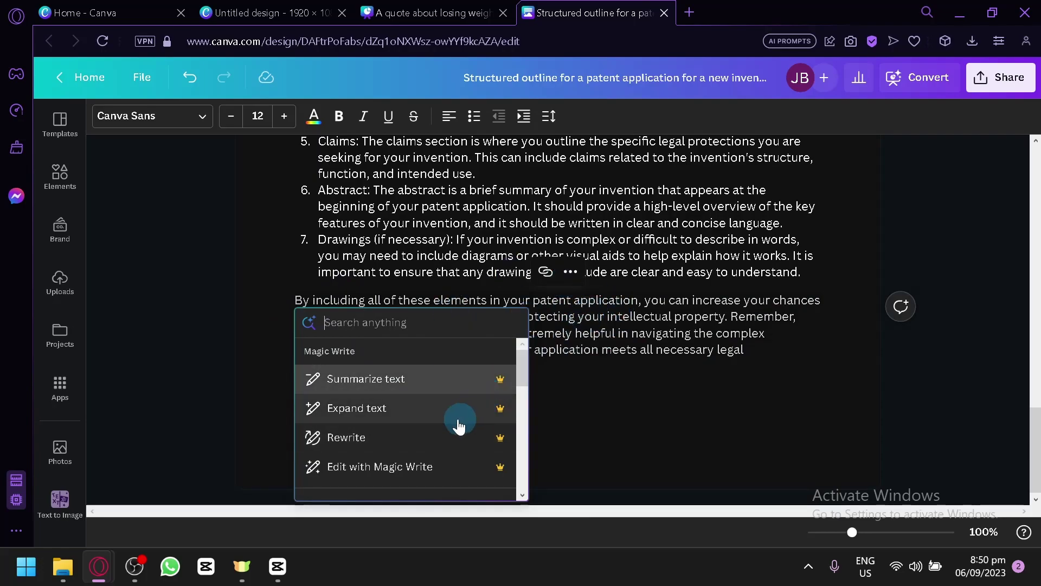
click(444, 450)
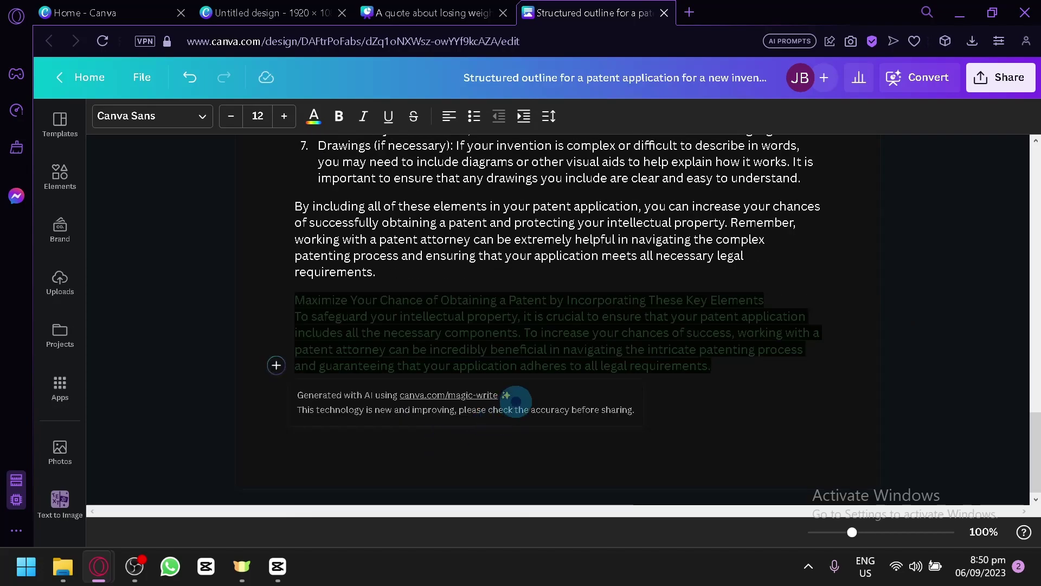
click(516, 402)
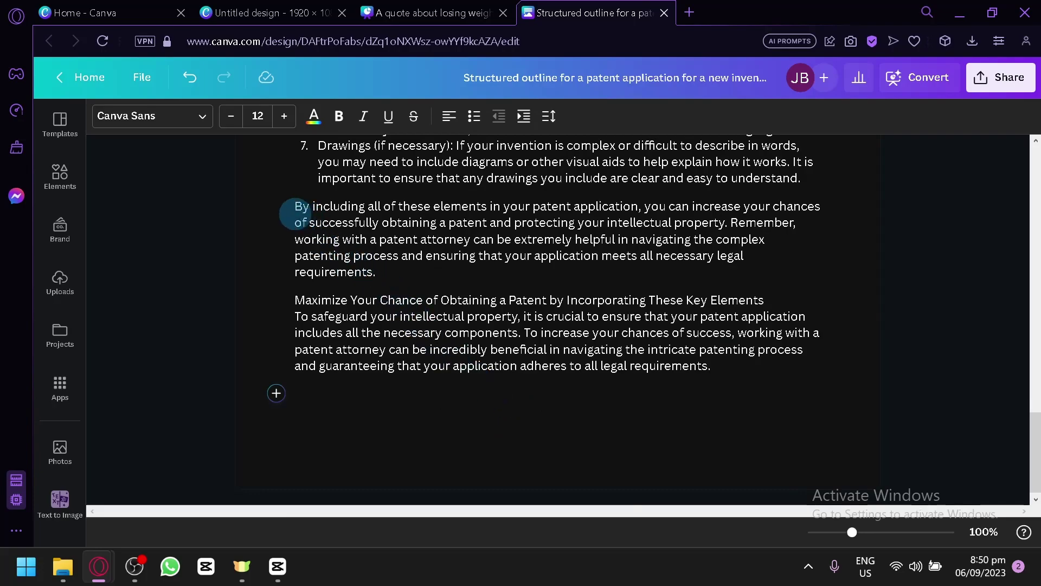
Check the rewritten paragraph, then switch to the blank 1920×1080 Untitled design
drag(314, 206, 398, 256)
drag(704, 384, 294, 303)
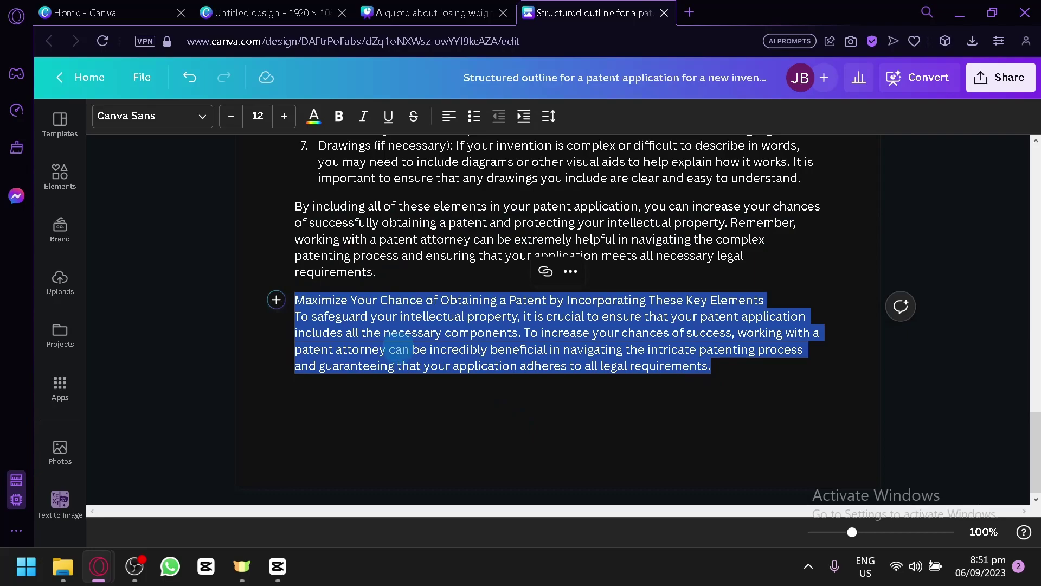
click(399, 350)
scroll(357, 374, up, 4)
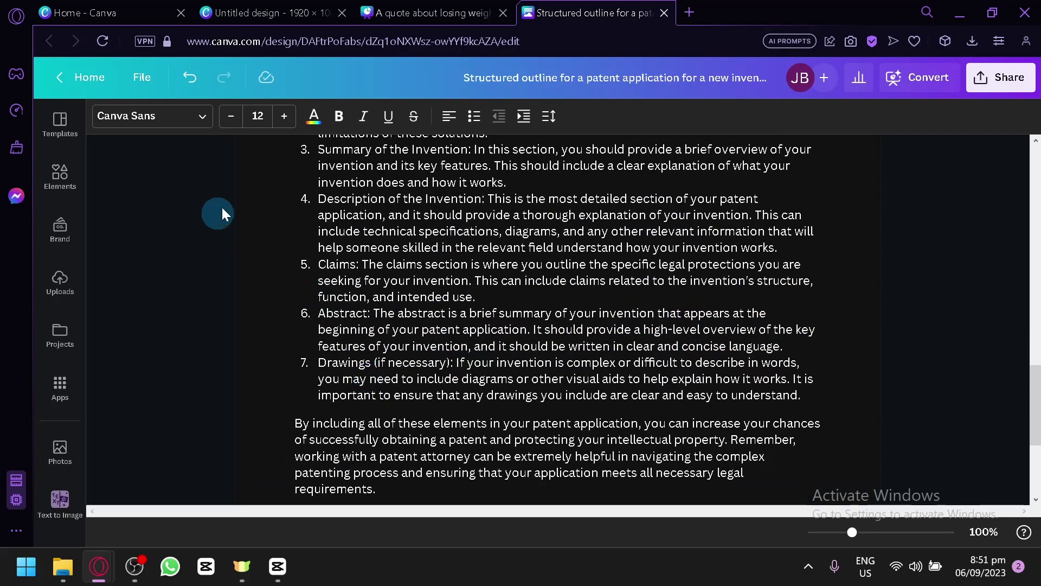
click(434, 8)
click(335, 4)
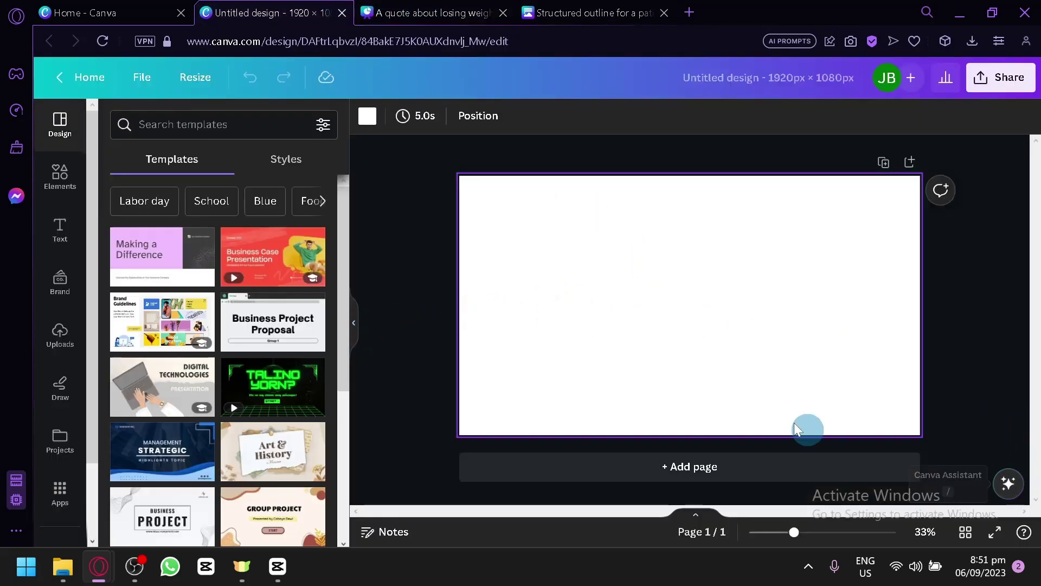
click(1008, 483)
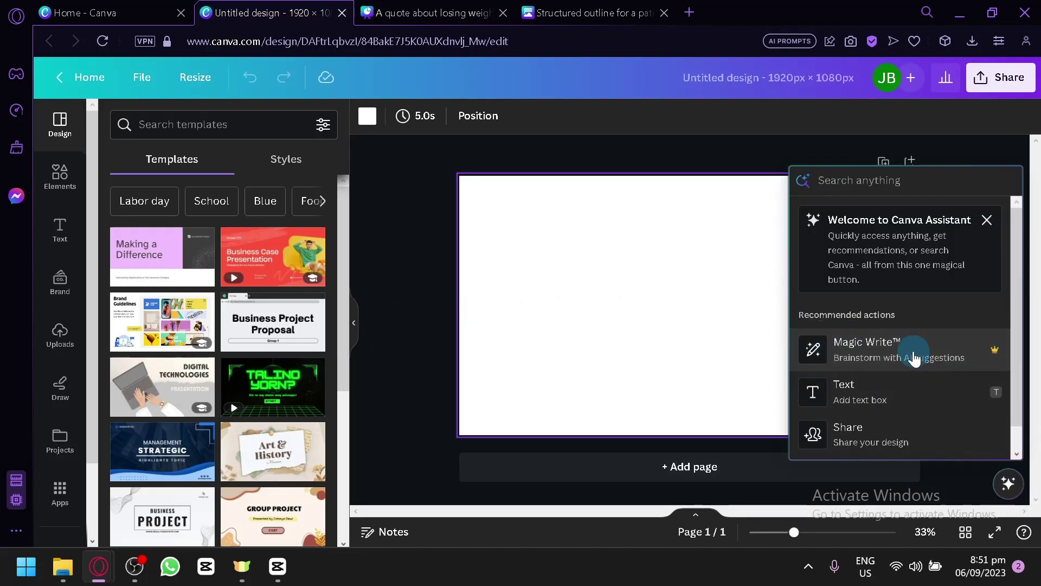
click(914, 358)
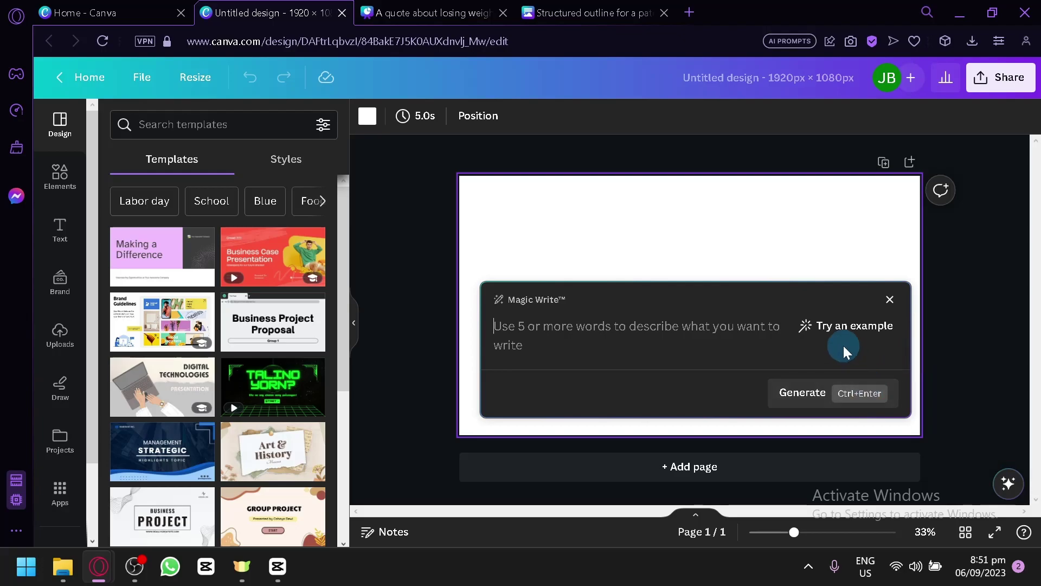
click(838, 326)
click(838, 325)
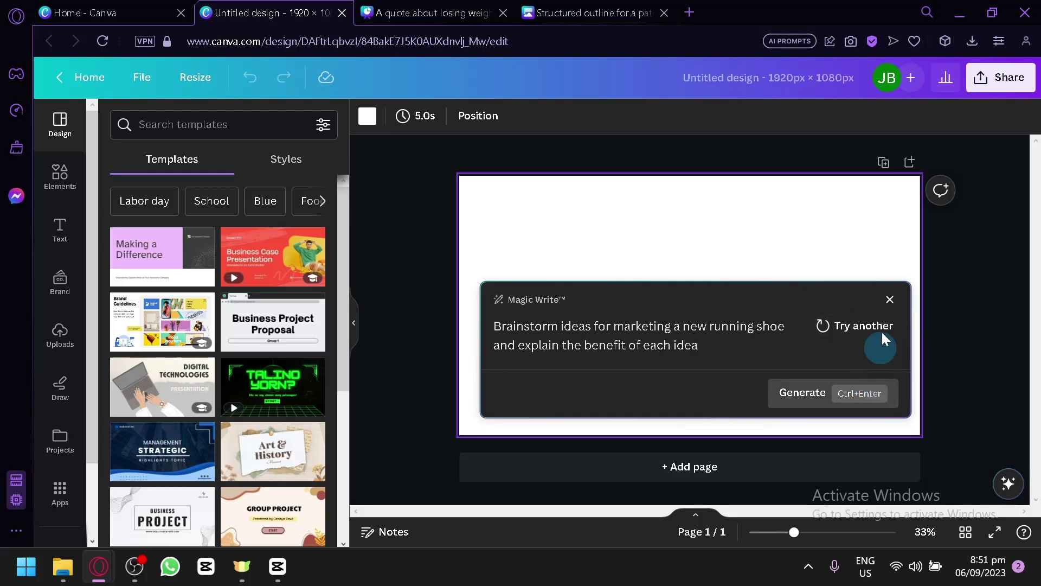
click(891, 299)
scroll(236, 265, down, 5)
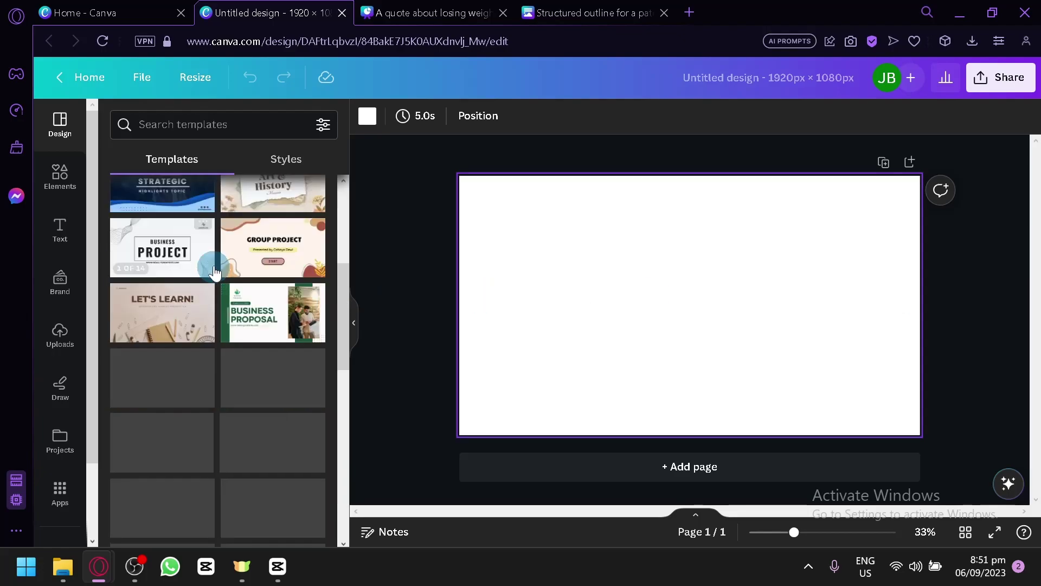
scroll(282, 289, down, 2)
scroll(282, 288, down, 2)
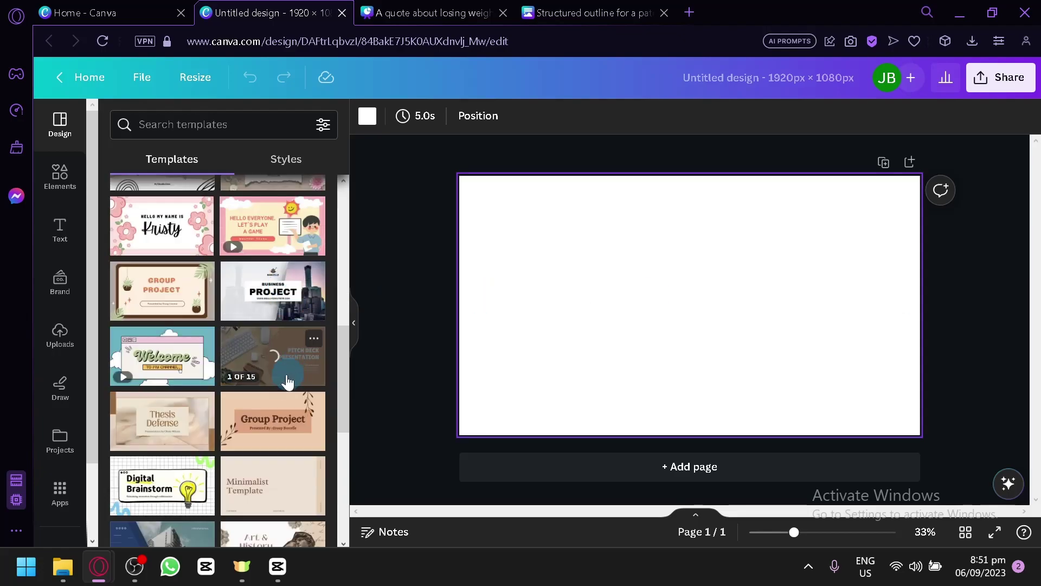
scroll(206, 271, down, 4)
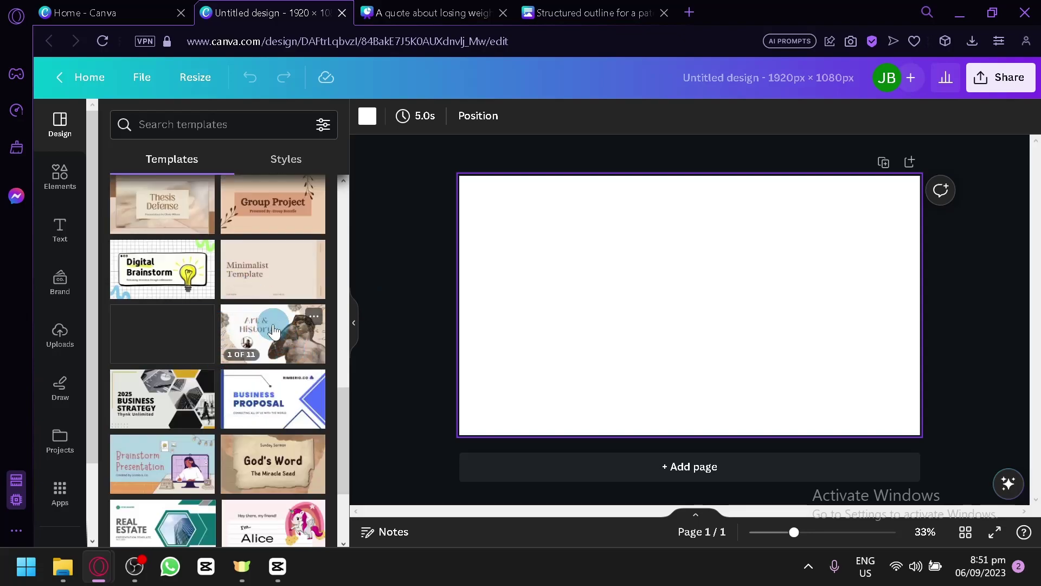
Apply the Art & History Project Overview page and delete the General Overview body text
click(282, 349)
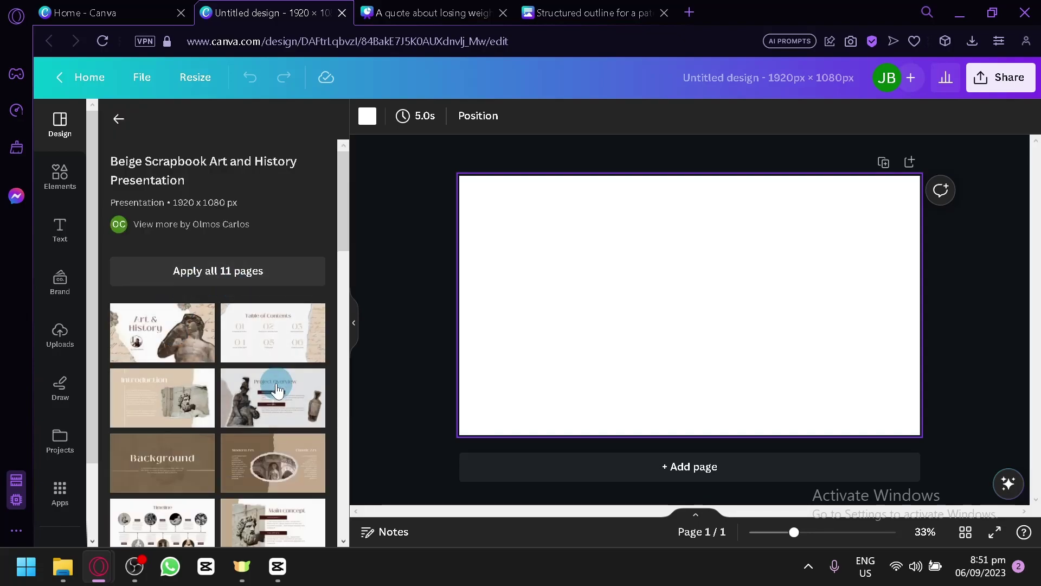
click(275, 397)
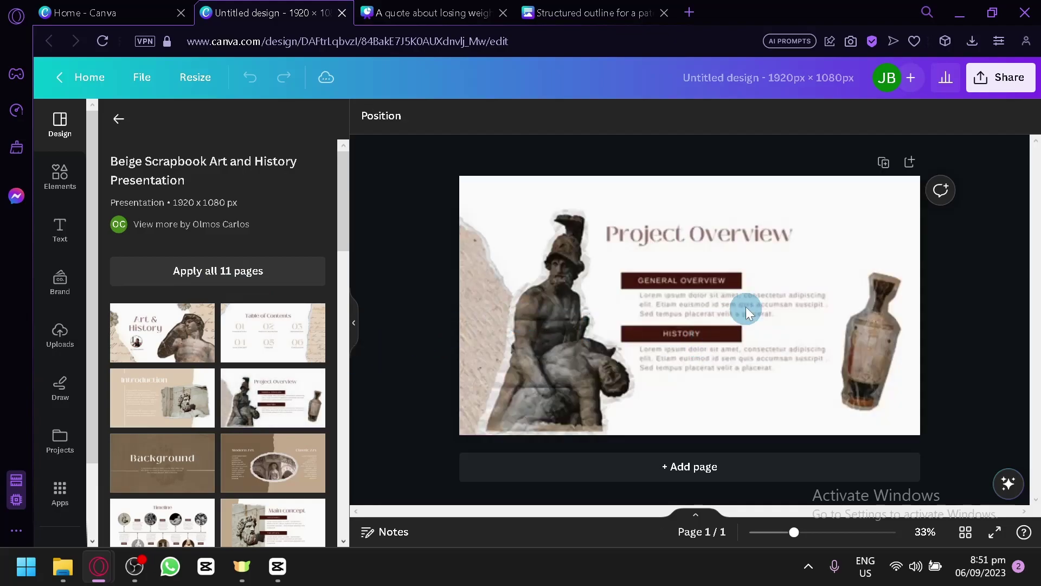
click(573, 313)
scroll(228, 391, down, 5)
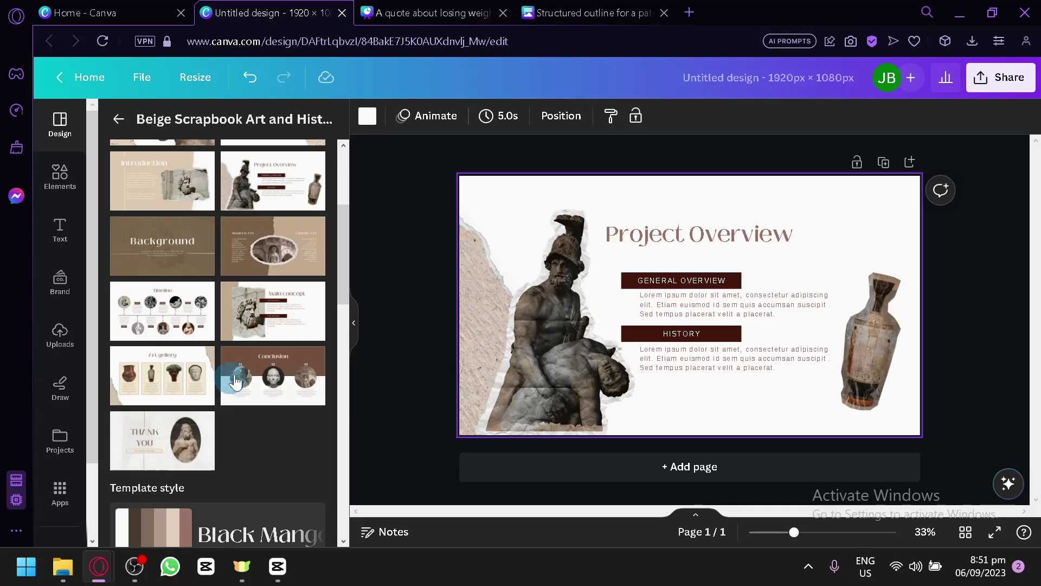
click(688, 305)
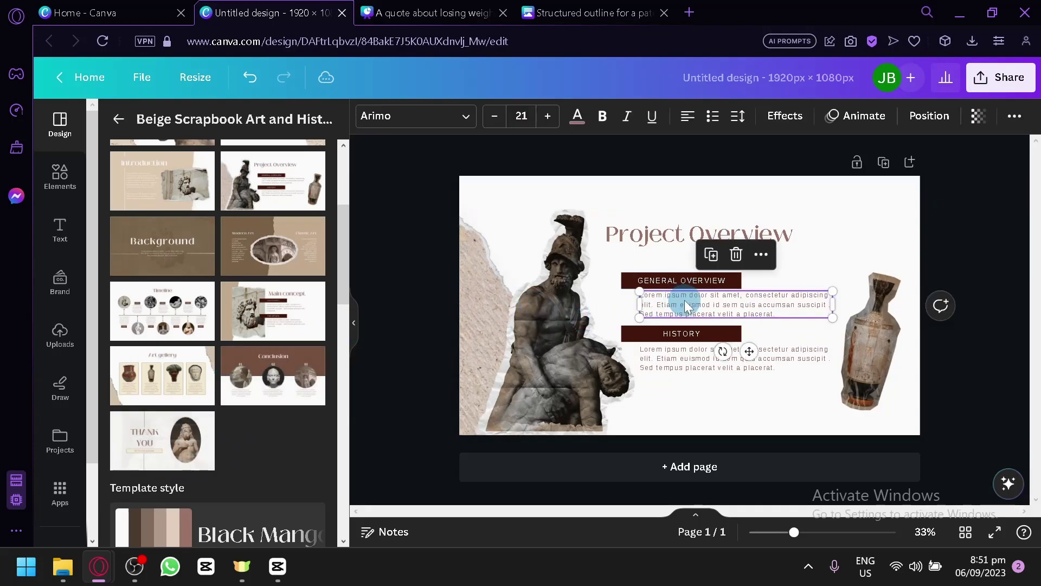
key(Delete)
Delete the History body text and the History and General Overview heading bars
click(689, 349)
key(Delete)
click(689, 334)
key(Delete)
click(697, 277)
key(Delete)
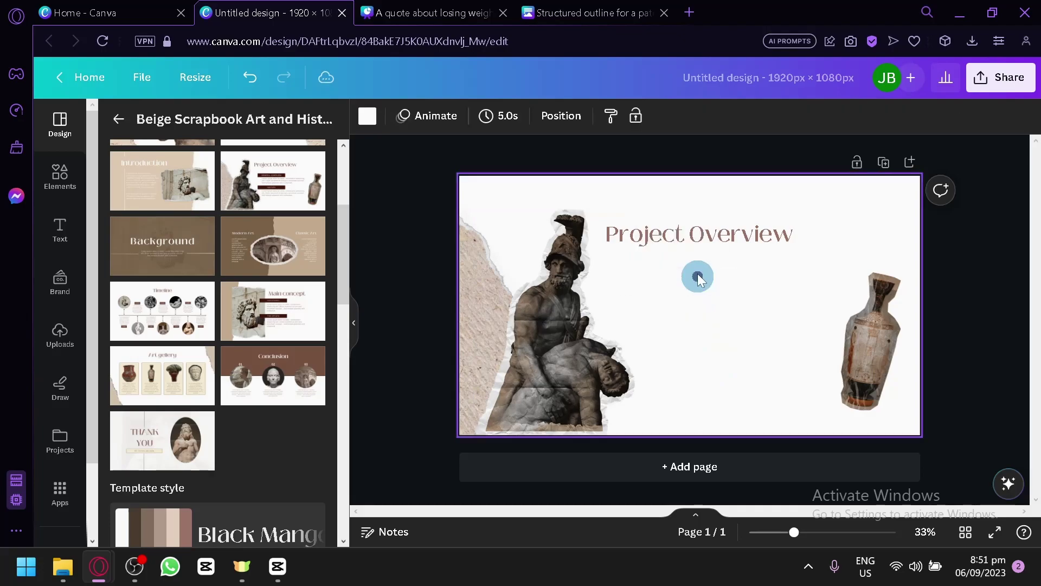
Replace the Project Overview title with 'Importance of History'
click(698, 233)
double_click(726, 239)
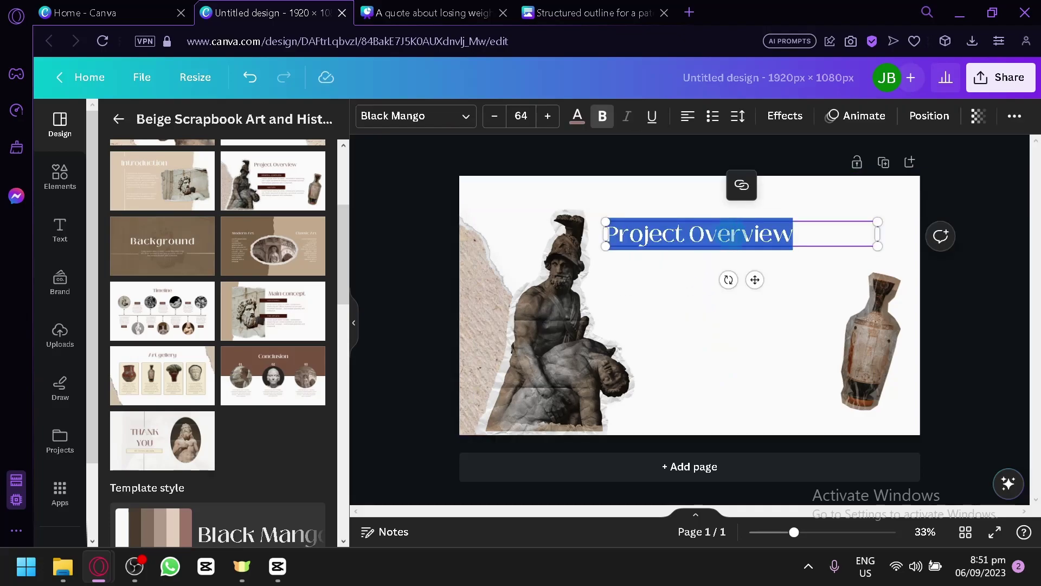
text(Importance of History)
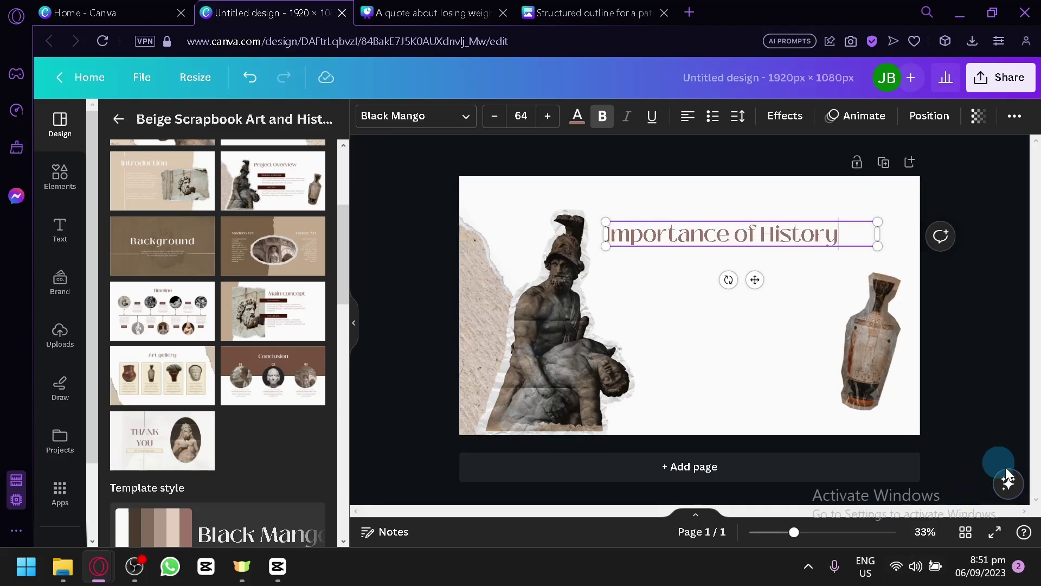
click(1017, 479)
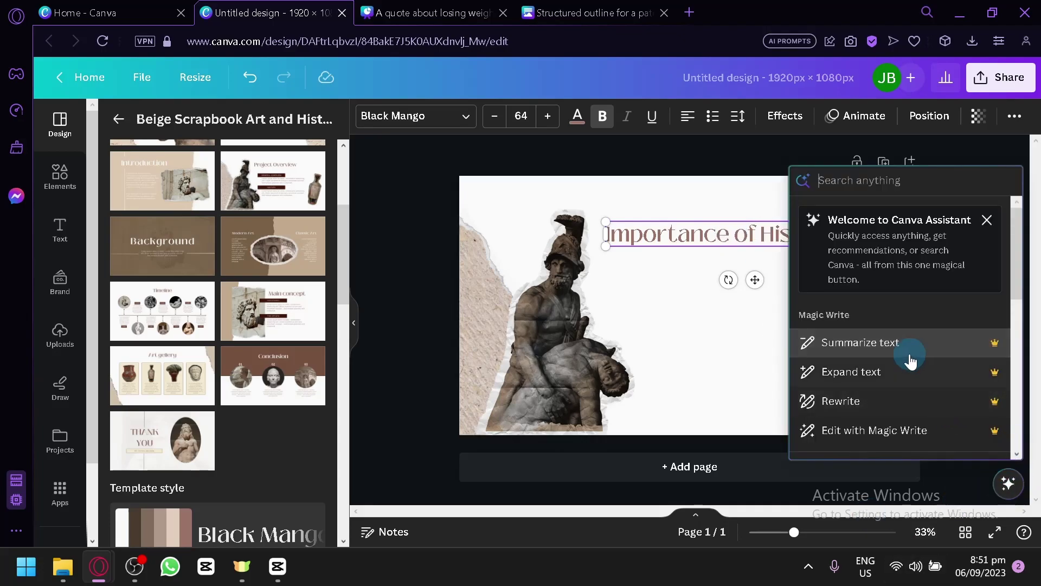
click(733, 309)
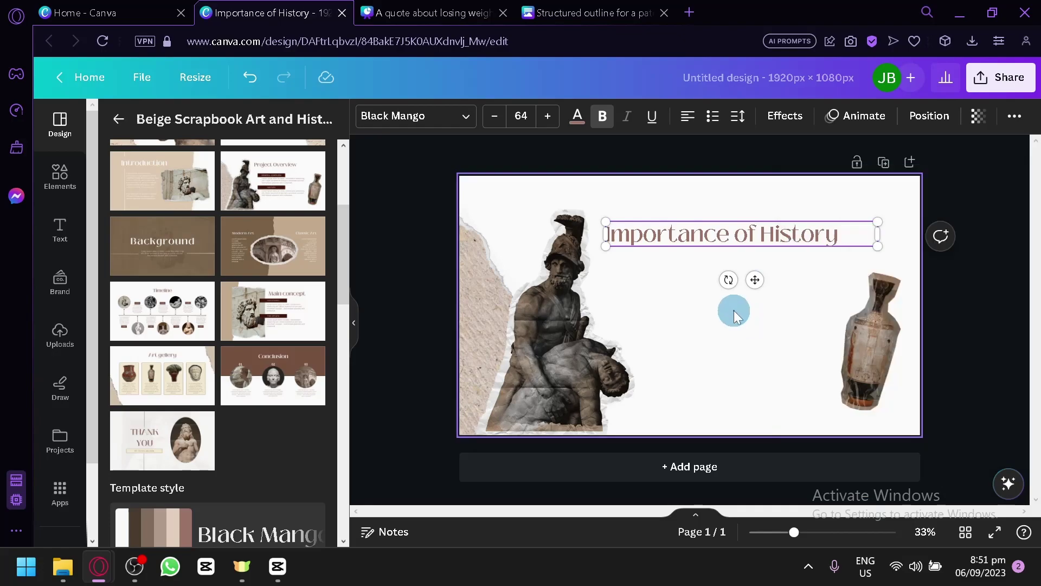
Prompt Magic Write: 'Create a phrase that talks about the importance of history. Create a quote also', and generate
click(1007, 483)
click(955, 362)
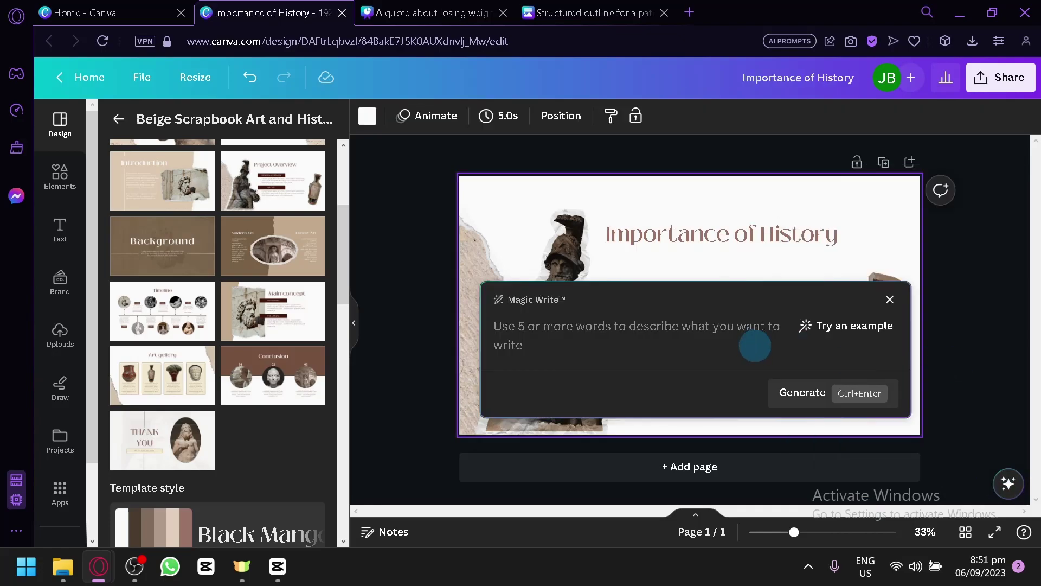
text(Create a p)
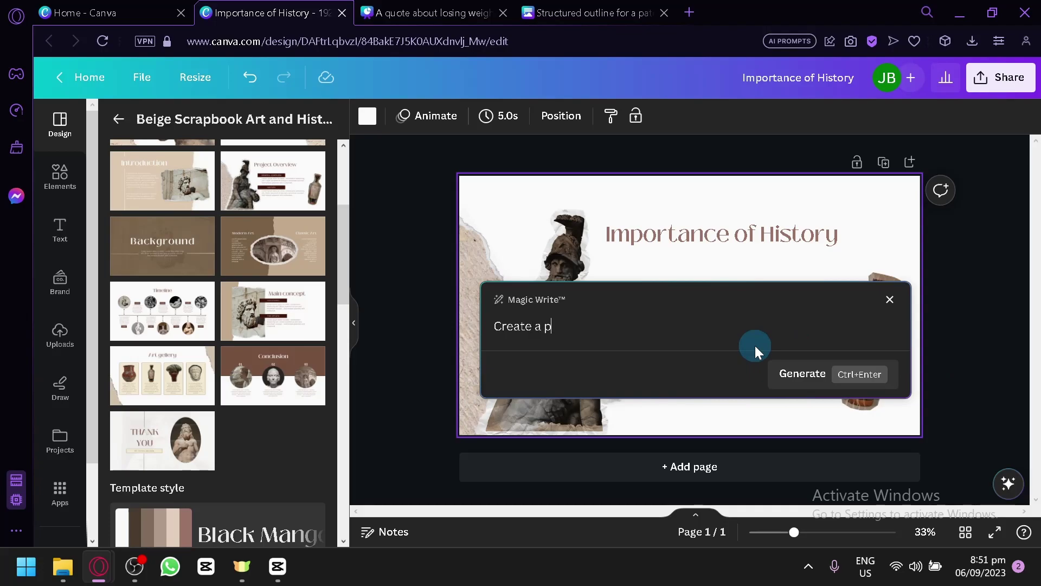
text(hrase that talks about hte)
text( im)
key(BackSpace)
key(BackSpace)
key(BackSpace)
key(BackSpace)
key(BackSpace)
key(BackSpace)
text(the importance of histro)
key(BackSpace)
key(BackSpace)
text(ory. Create )
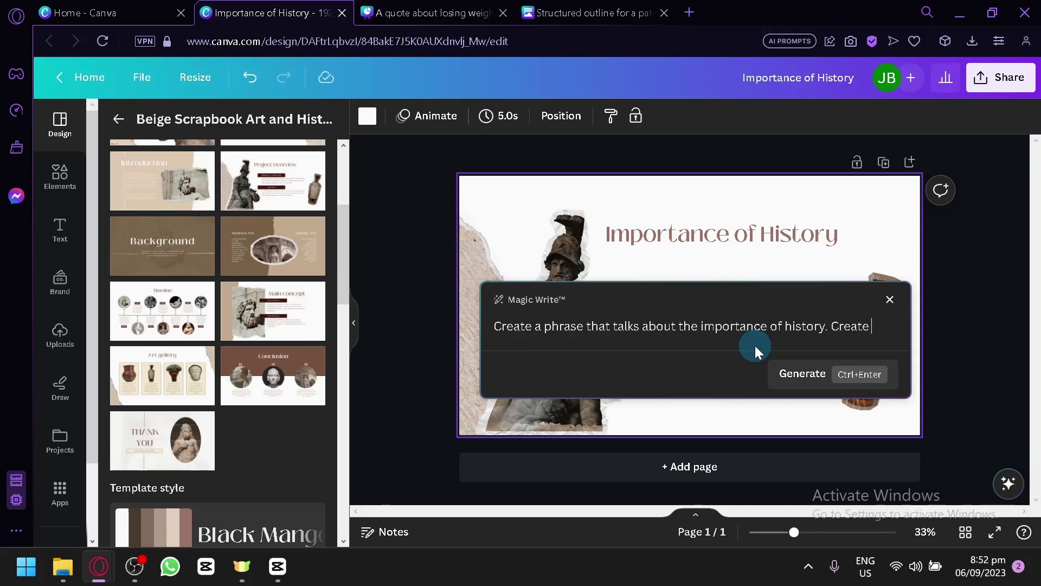
text(a quote a)
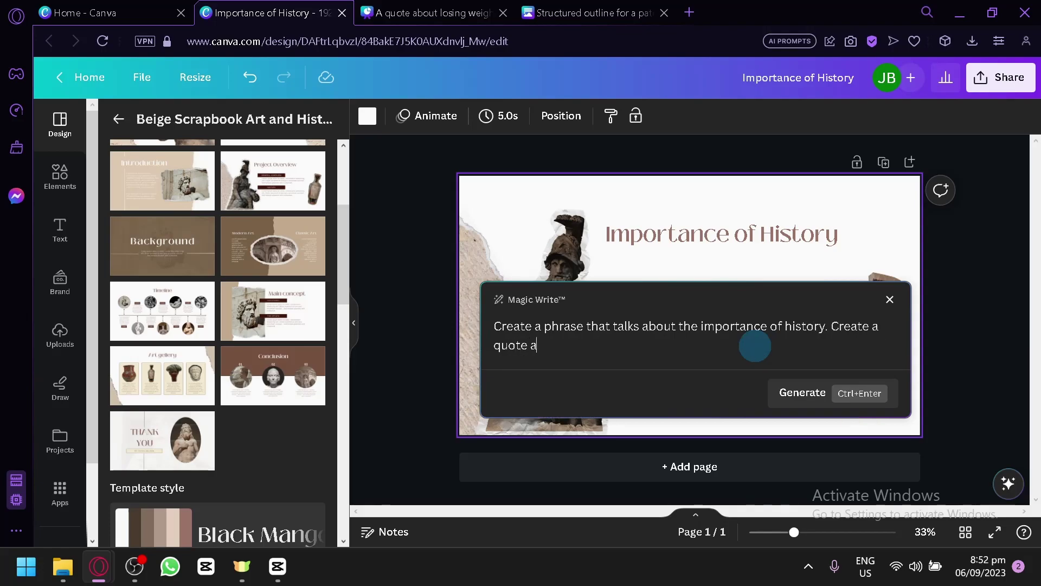
text(lso)
click(828, 401)
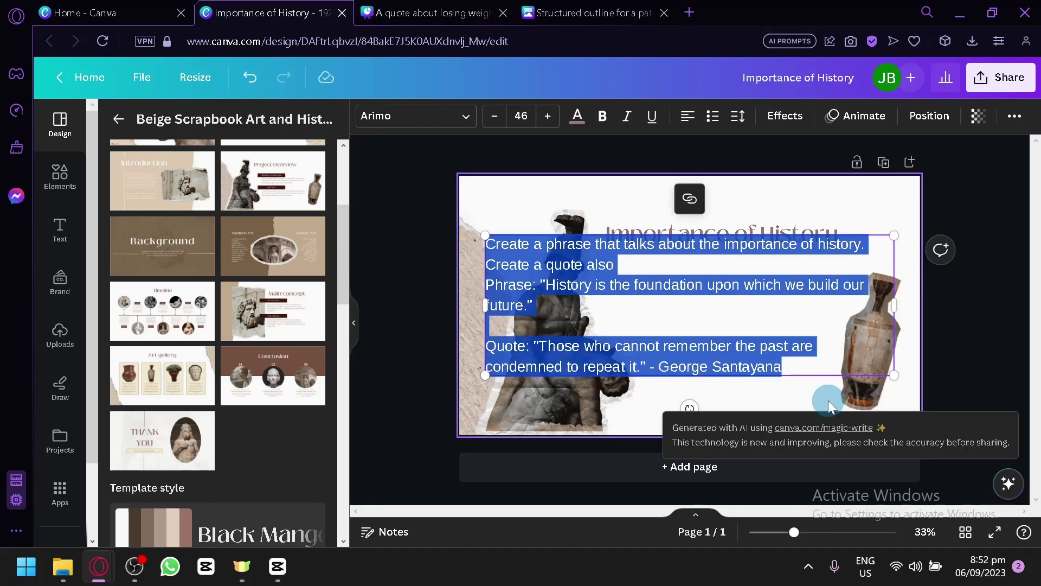
Narrow the generated text box and delete the leftover prompt paragraph
click(627, 288)
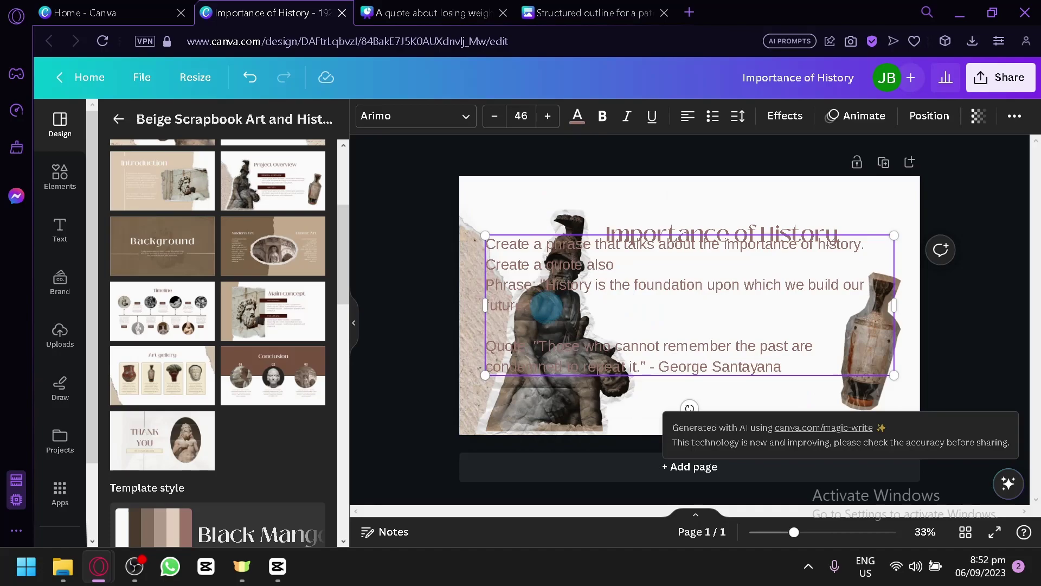
drag(777, 367, 486, 265)
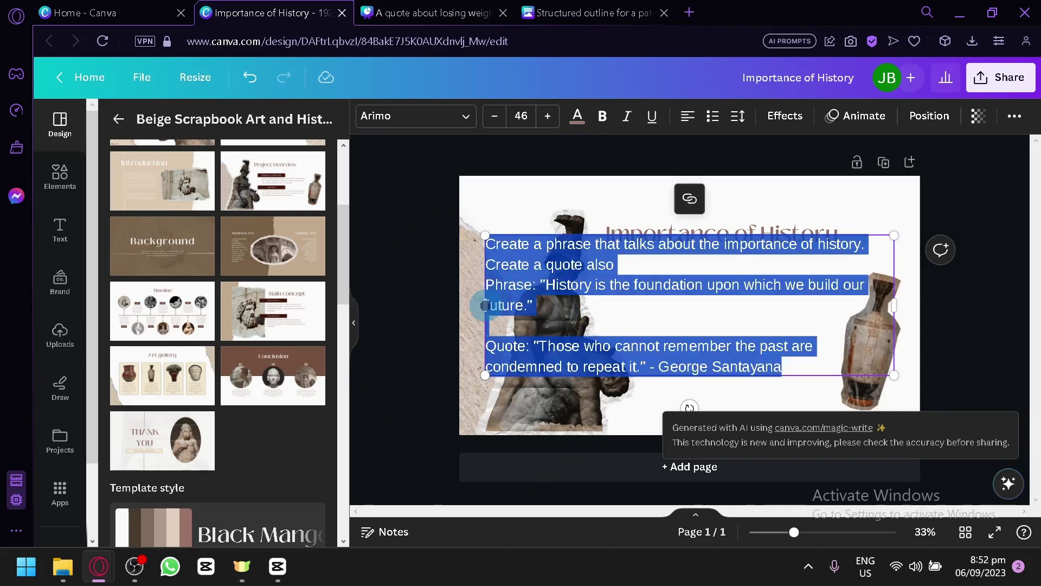
drag(484, 305, 641, 308)
click(695, 272)
triple_click(677, 276)
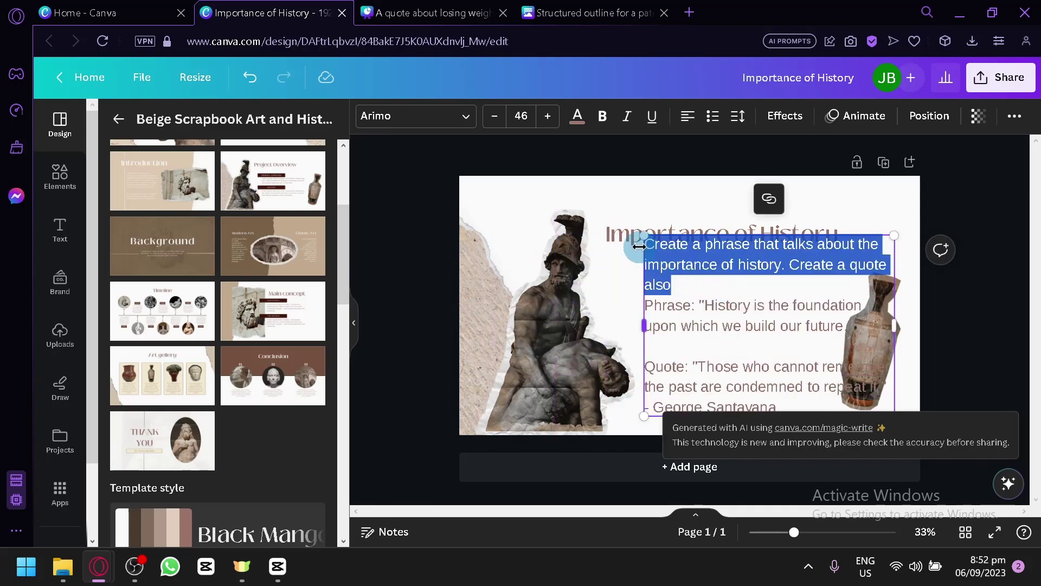
key(BackSpace)
Remove the 'Phrase:' and 'Quote:' labels from the generated text
click(697, 264)
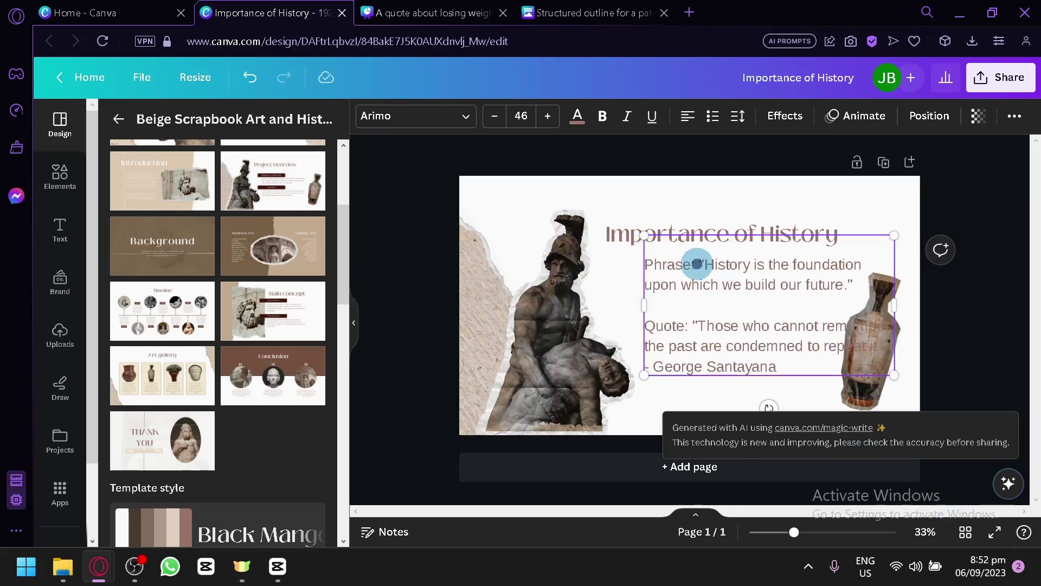
drag(697, 264, 638, 270)
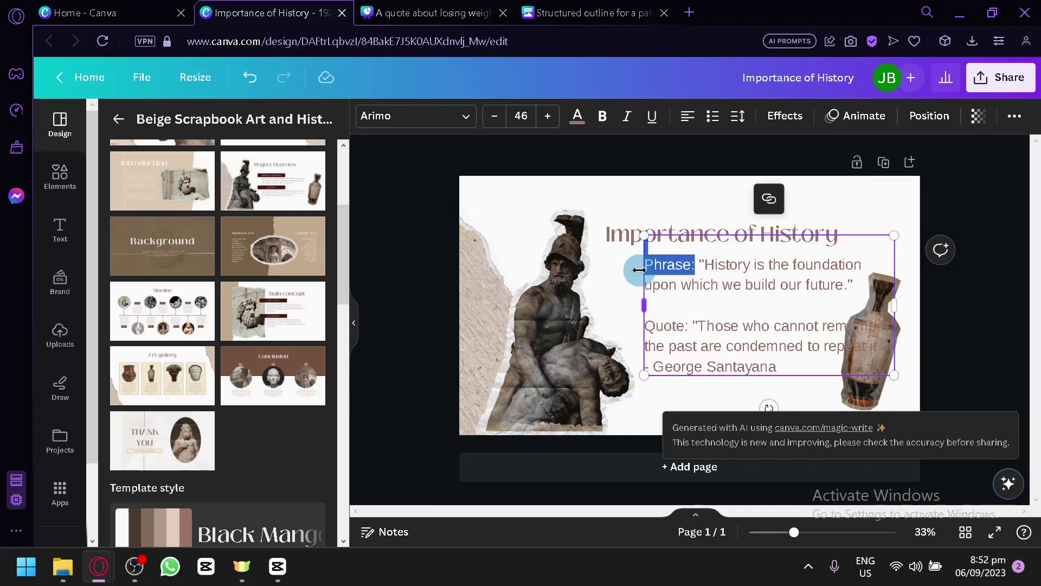
key(BackSpace)
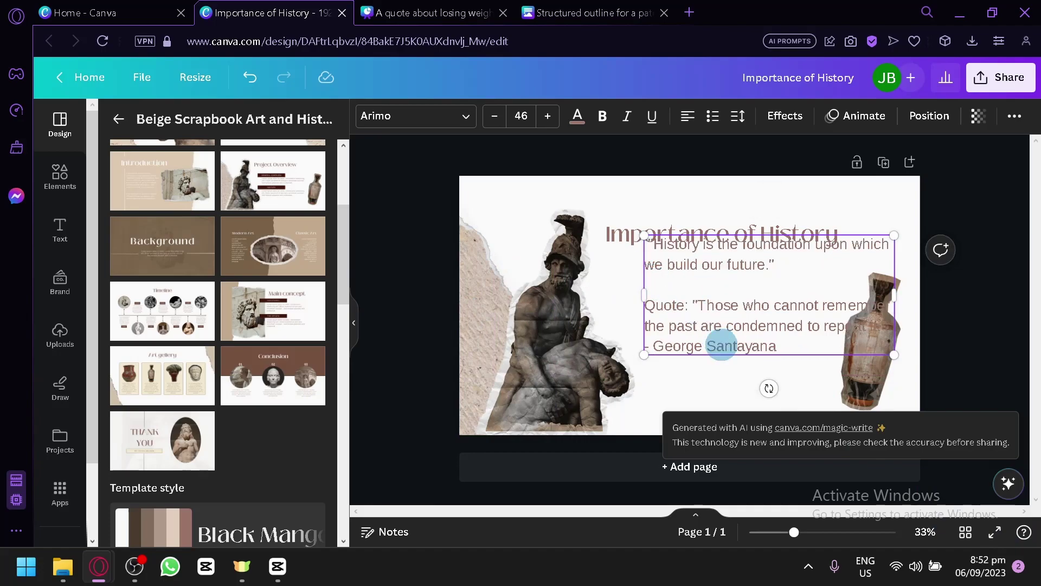
drag(693, 306, 697, 344)
click(740, 328)
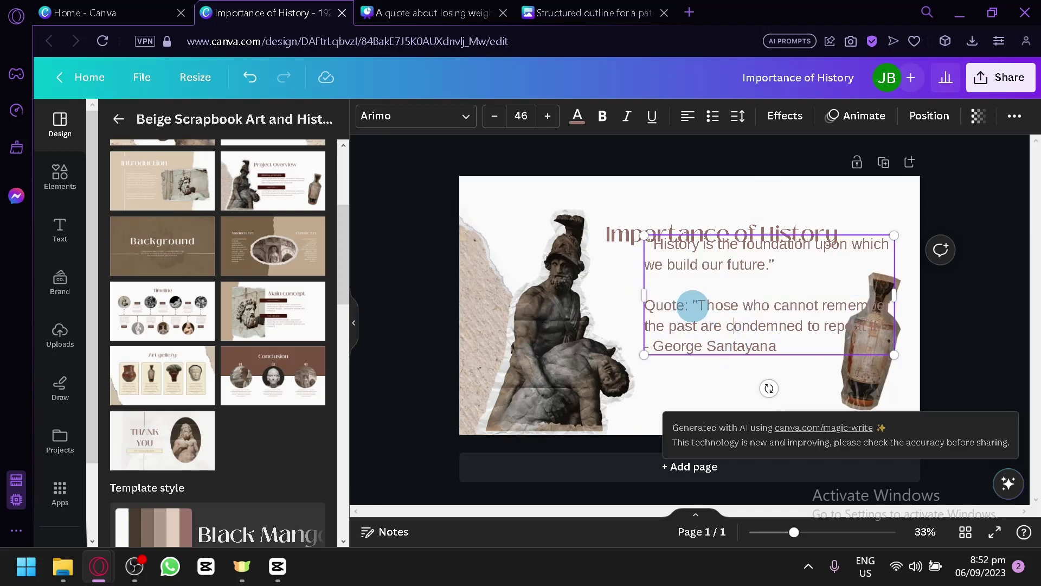
drag(689, 303, 642, 304)
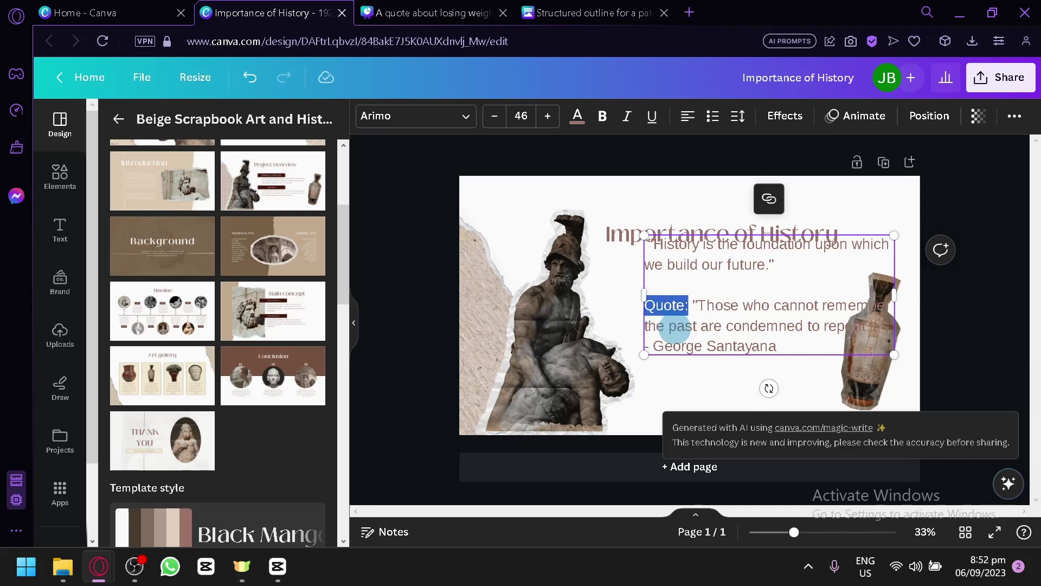
key(BackSpace)
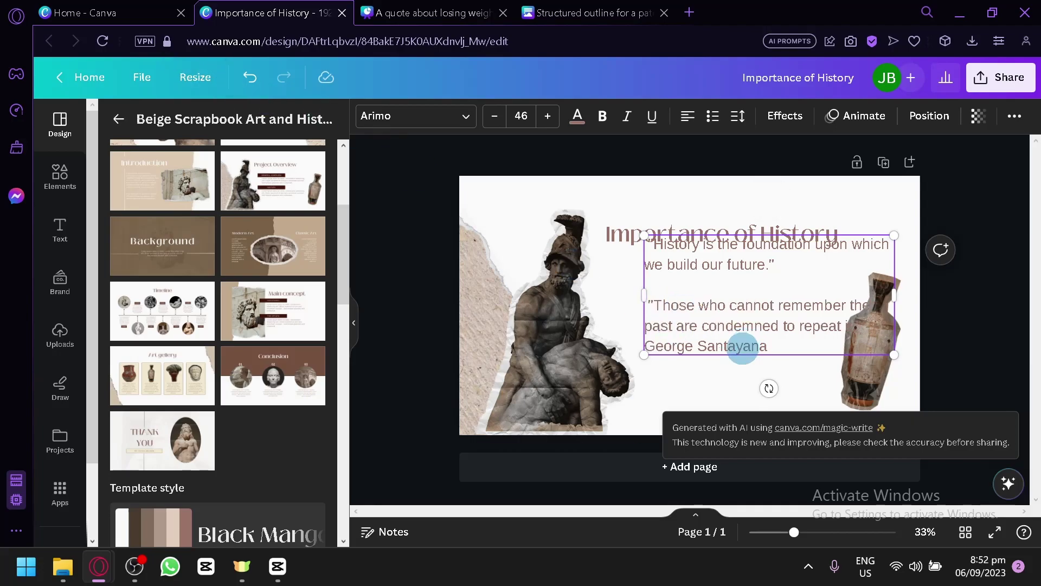
Move the quote text under the title, shrink it to 34.5 and widen the box
drag(739, 360, 702, 379)
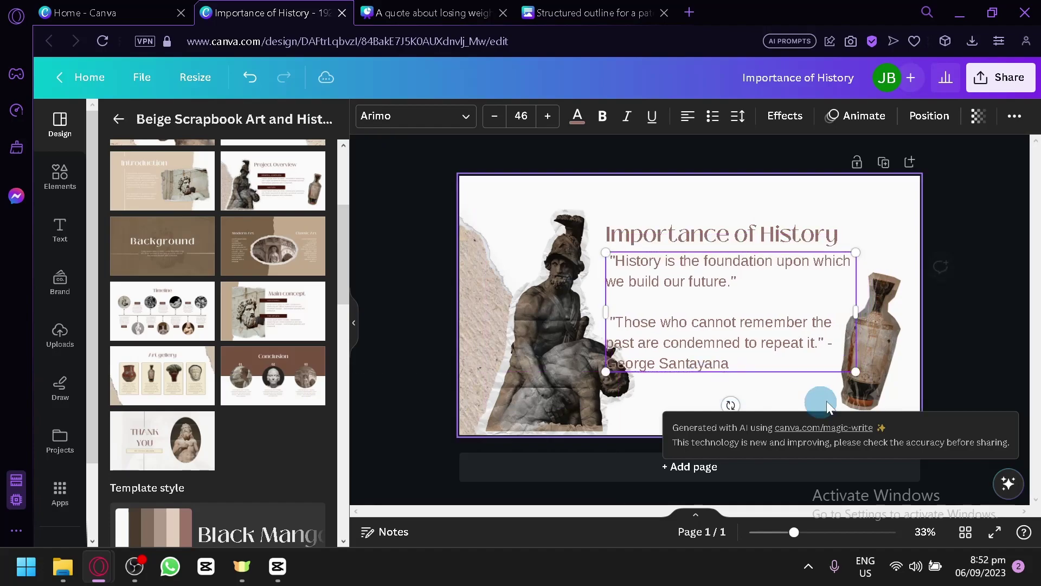
drag(856, 372, 768, 345)
drag(798, 299, 844, 297)
click(799, 350)
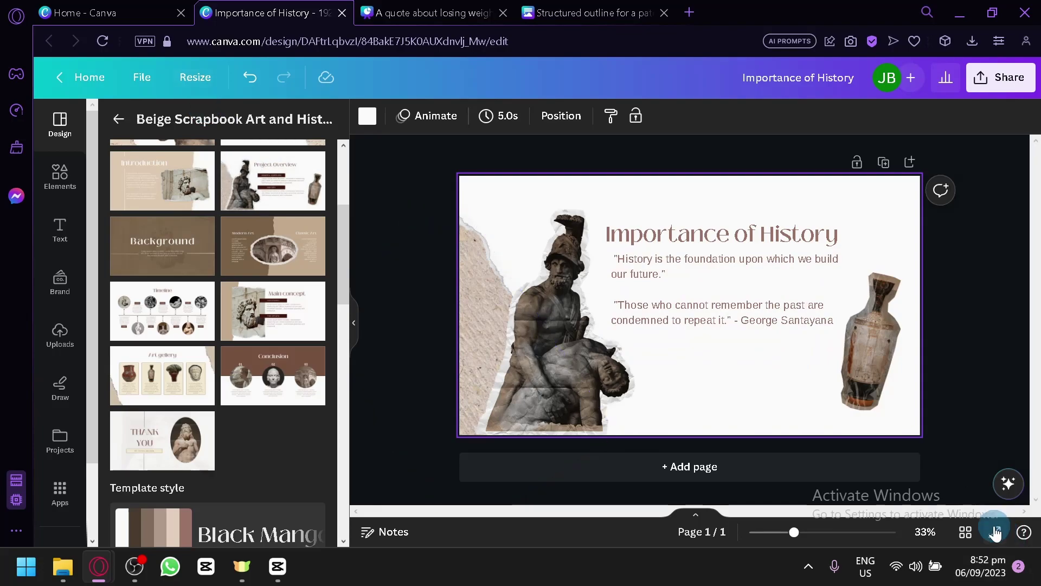
From the Canva home page, go through Plans and pricing to the Canva Pro overview page
click(1008, 495)
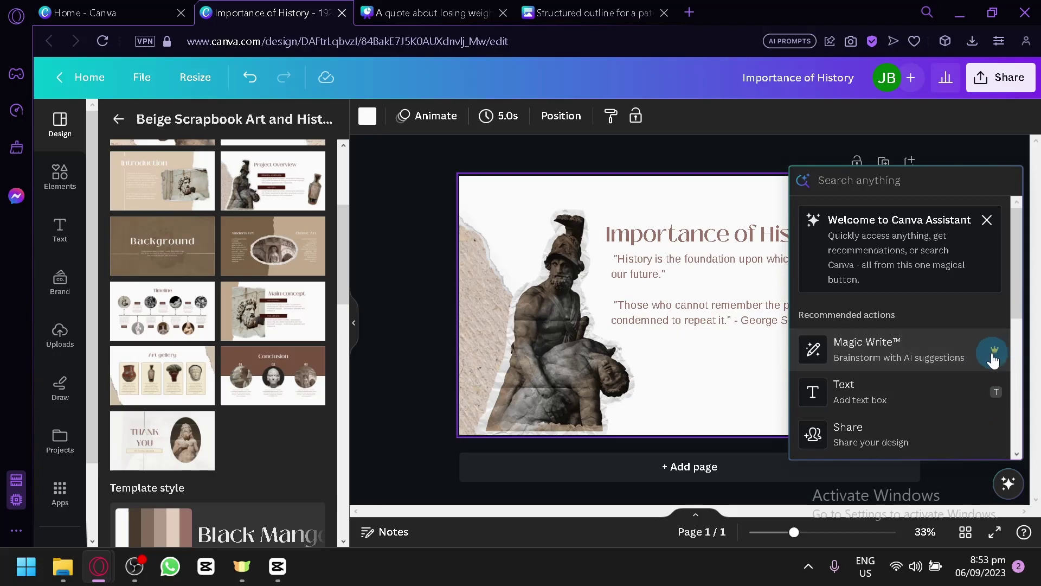
click(130, 11)
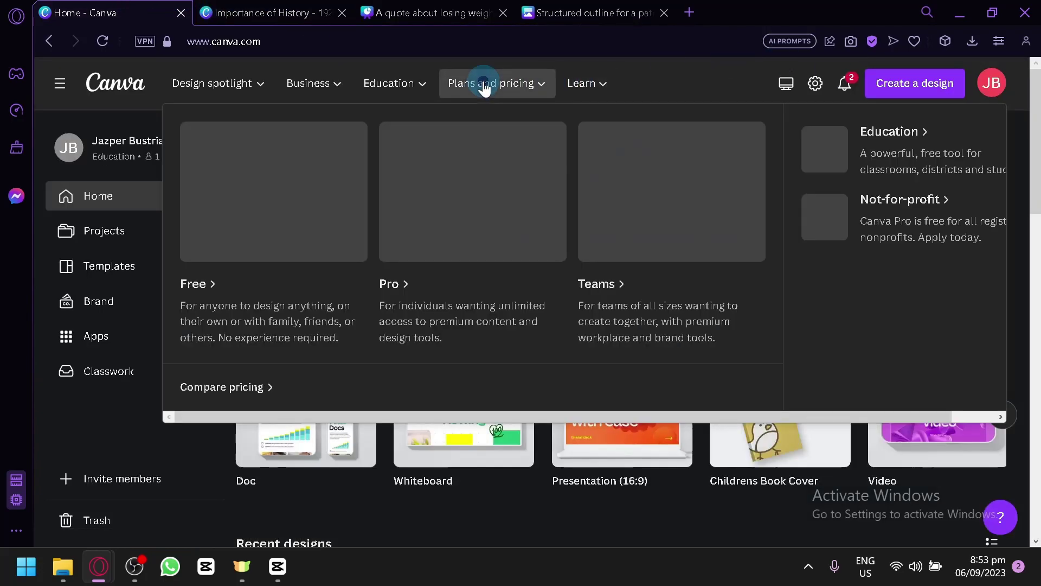
click(485, 86)
click(507, 85)
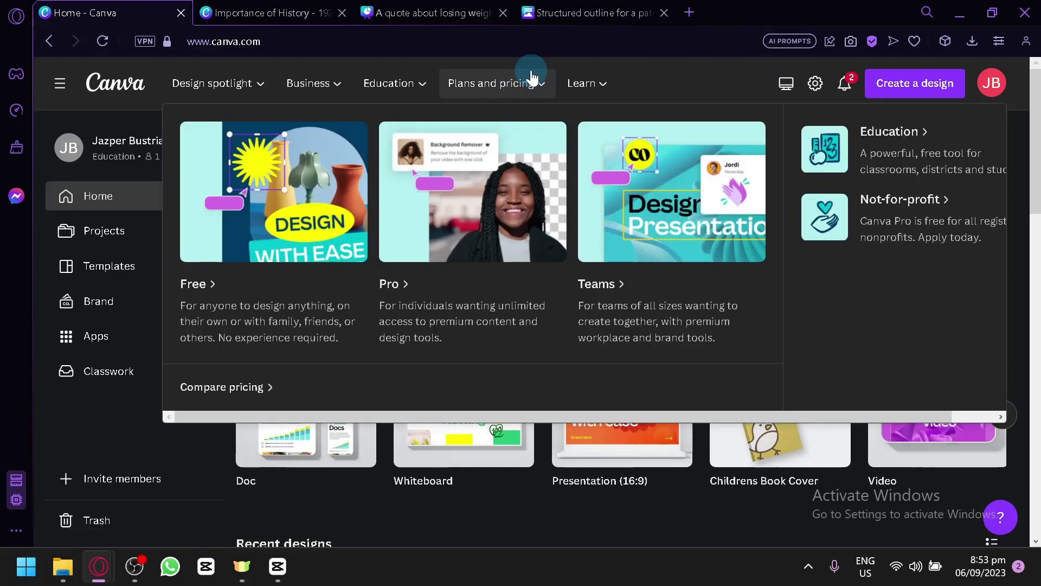
click(470, 298)
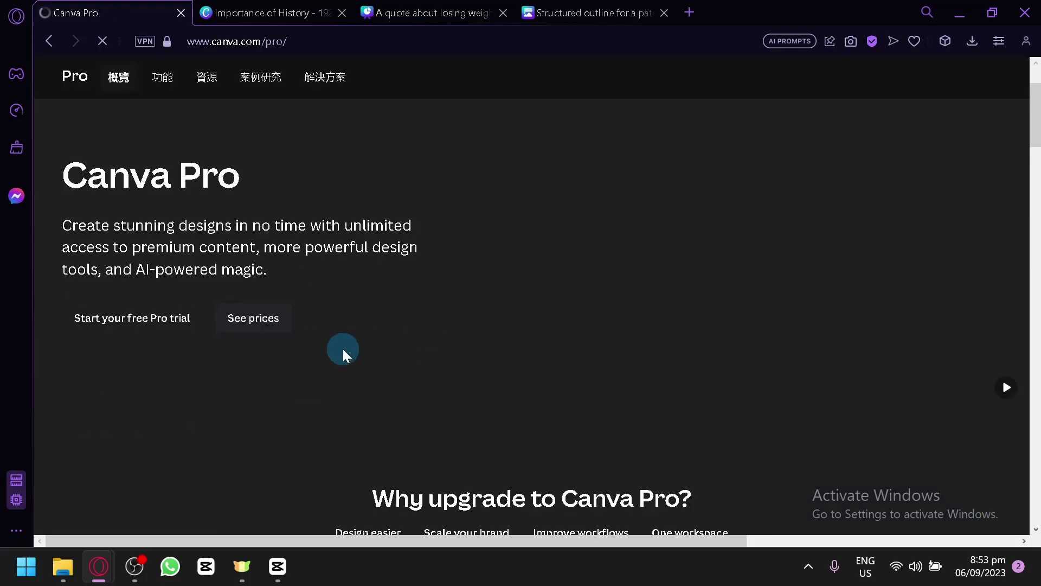
scroll(344, 358, down, 10)
scroll(542, 288, down, 3)
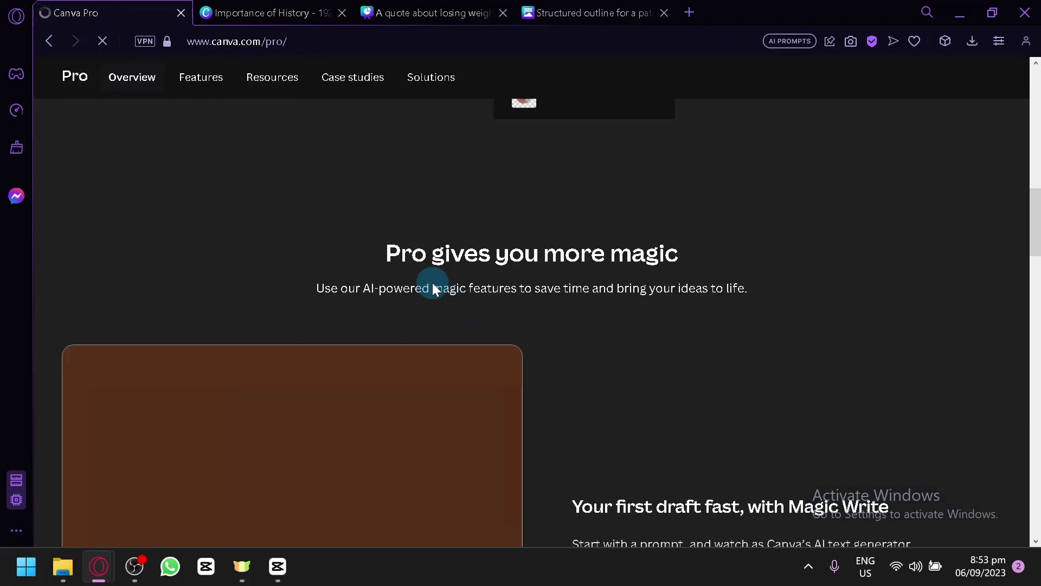
scroll(420, 271, down, 13)
scroll(421, 282, up, 7)
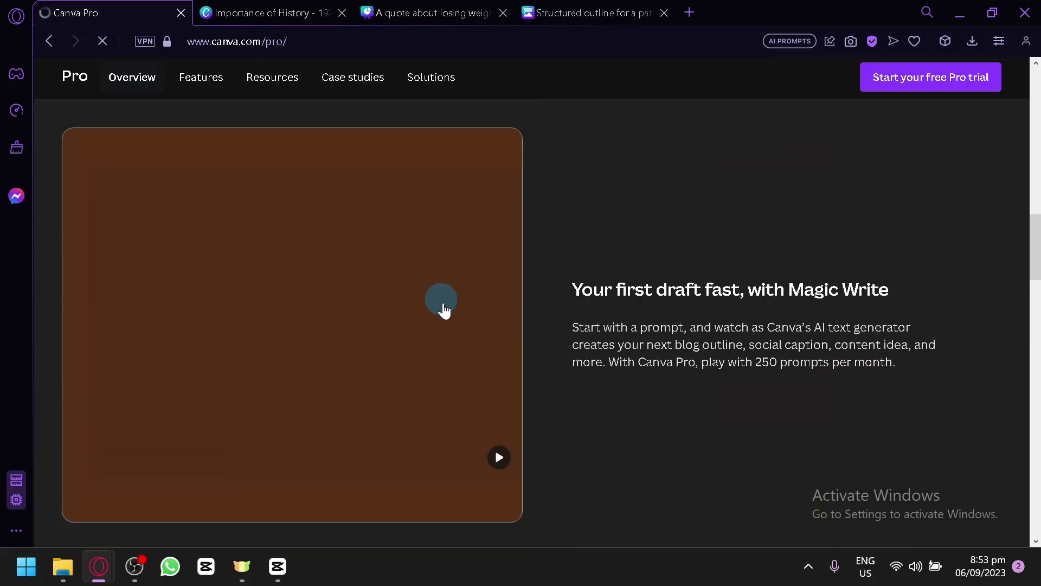
scroll(479, 323, up, 18)
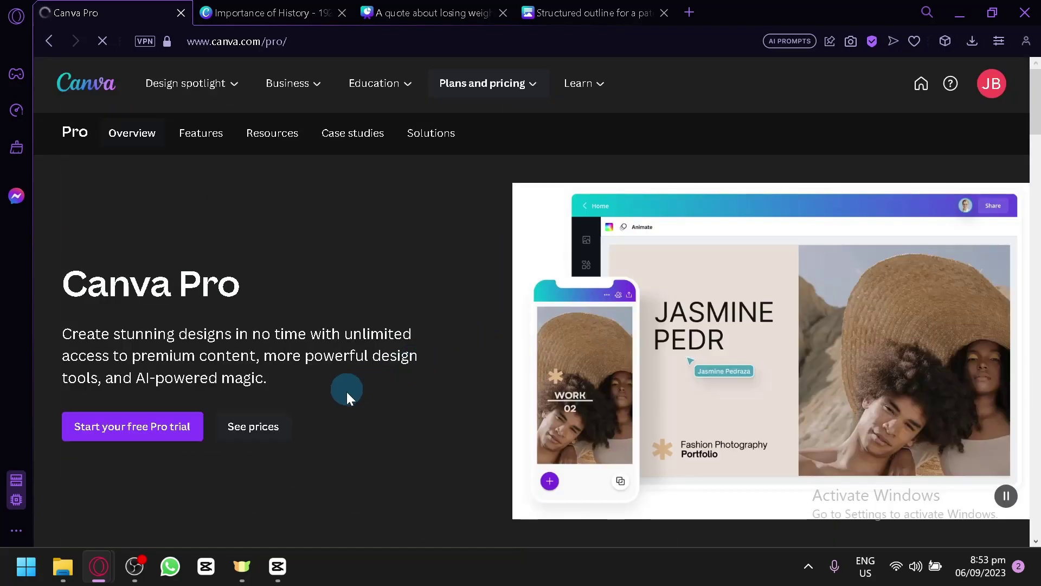
Compare Canva Pro monthly and yearly billing, ending on the ₱2,490 per year price
click(282, 423)
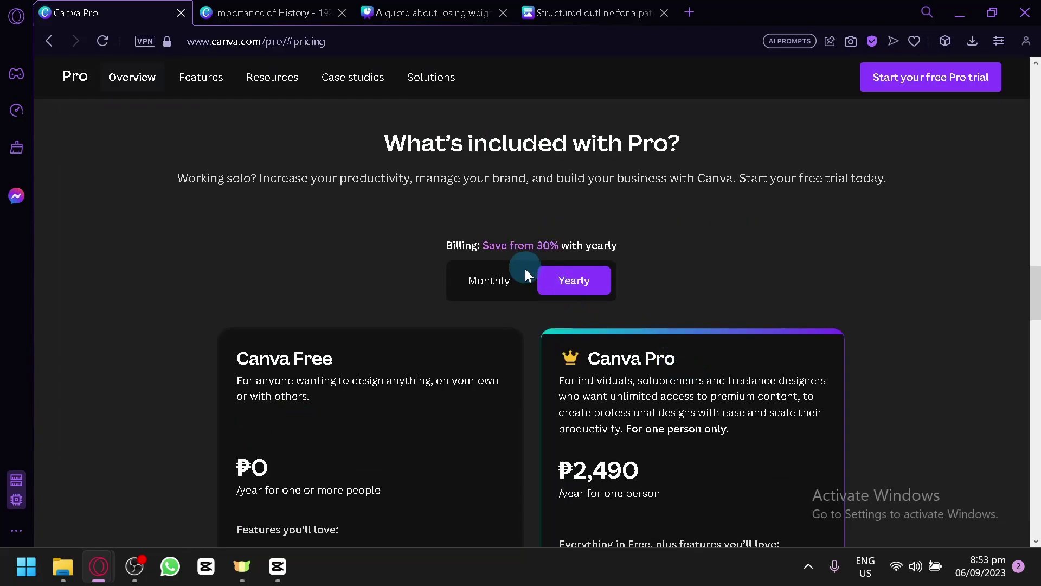
click(525, 292)
scroll(543, 309, down, 2)
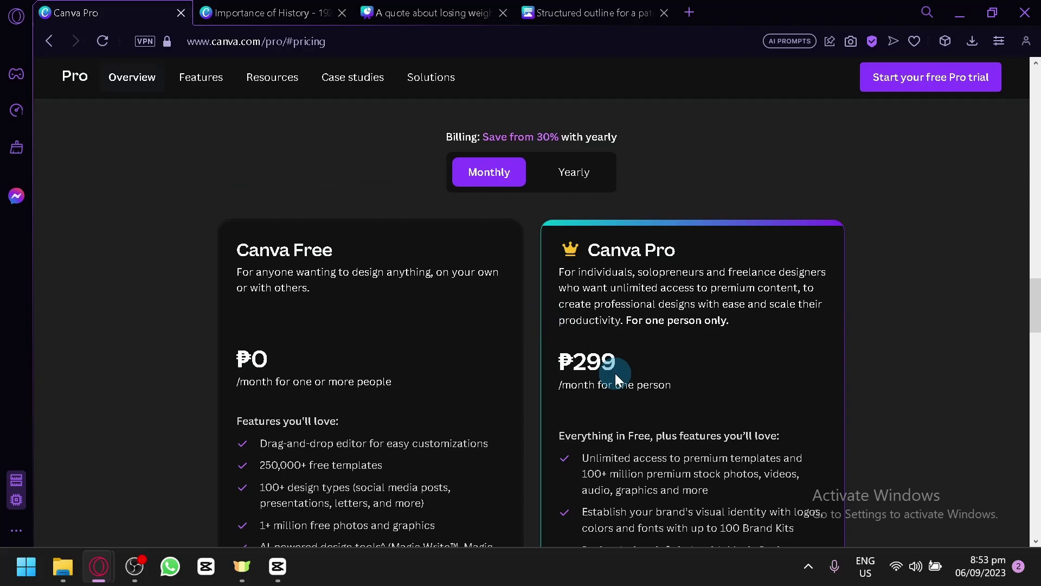
click(576, 172)
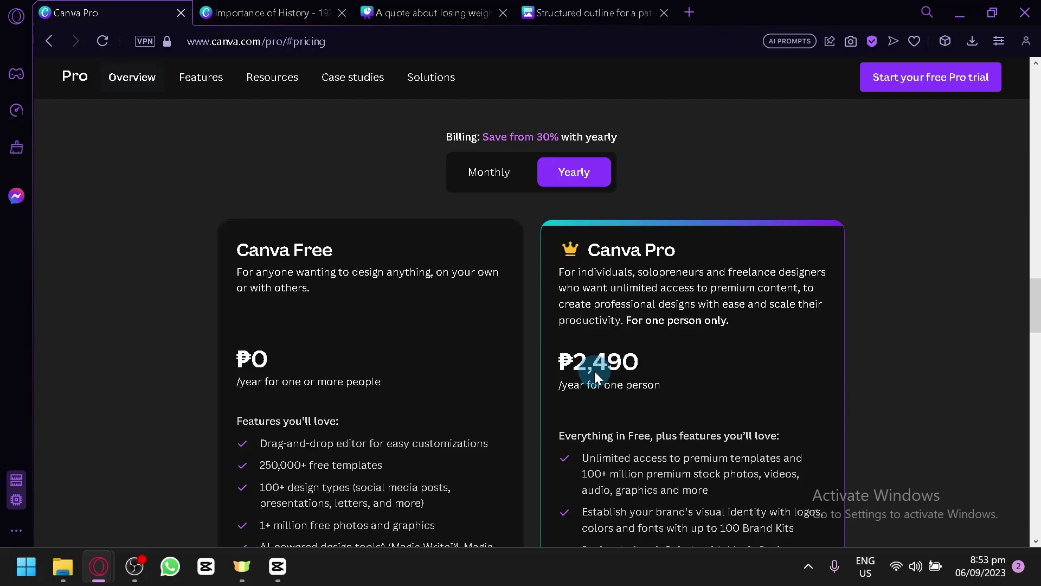
scroll(595, 371, down, 2)
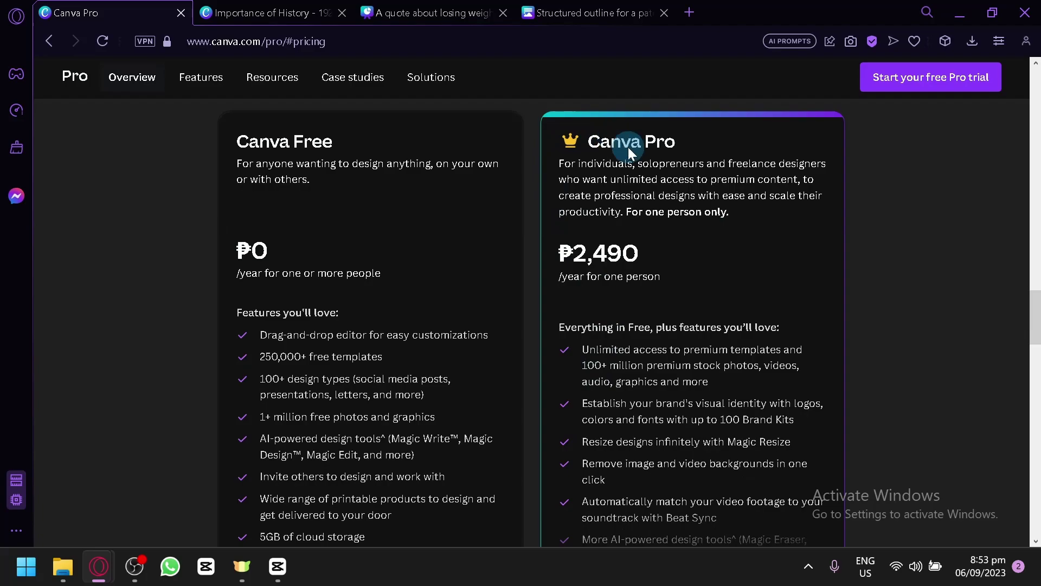
scroll(628, 148, down, 2)
Return to the Importance of History design and dismiss the Canva Assistant to reveal the slide
click(266, 12)
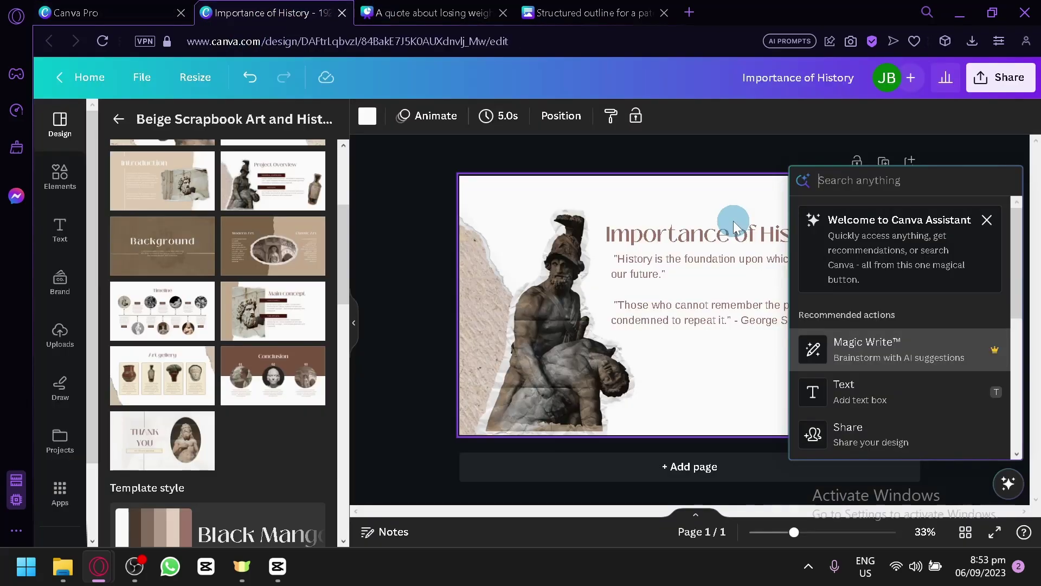
click(420, 333)
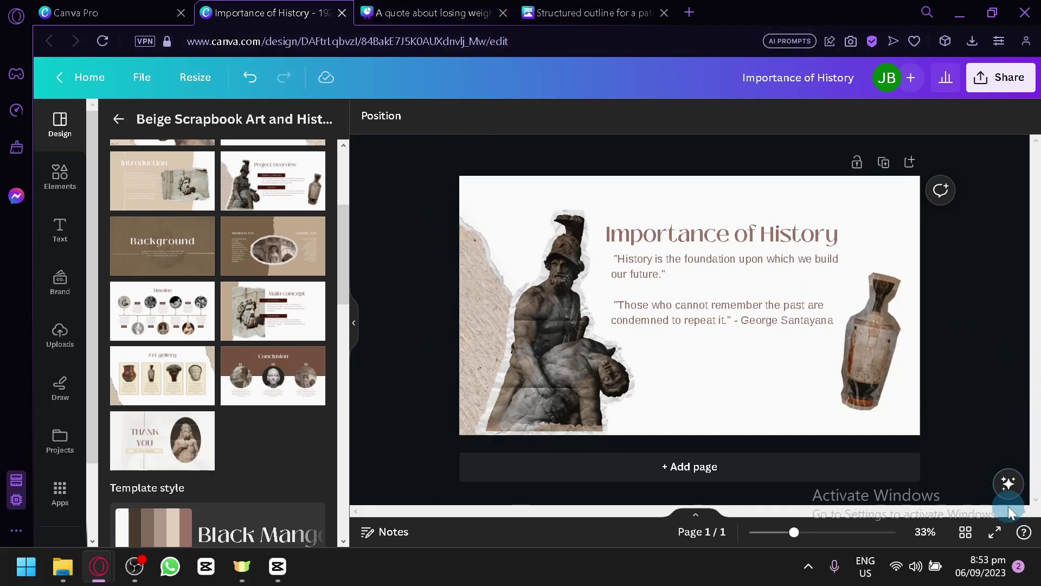
click(1007, 481)
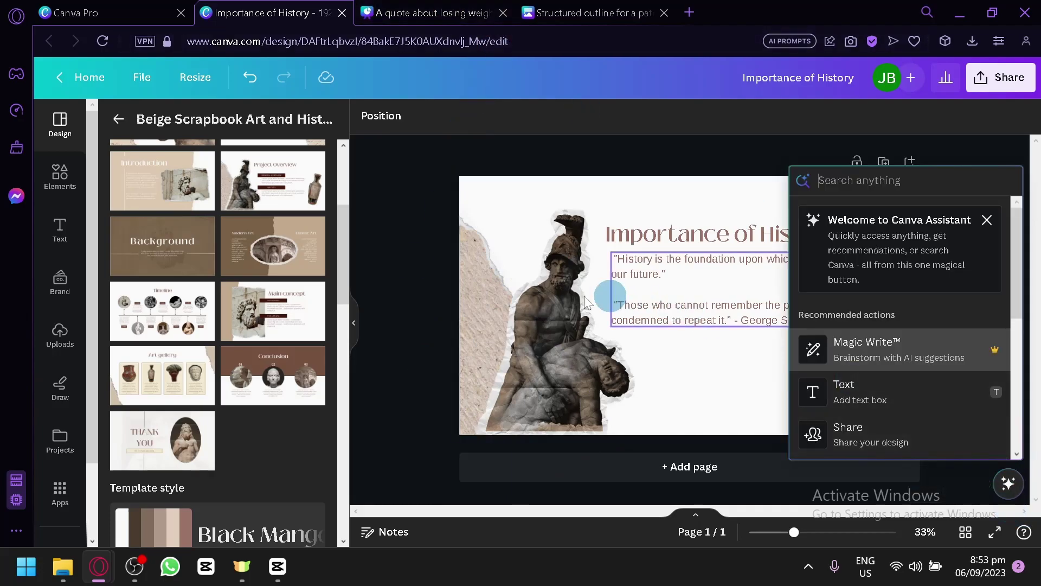
click(401, 226)
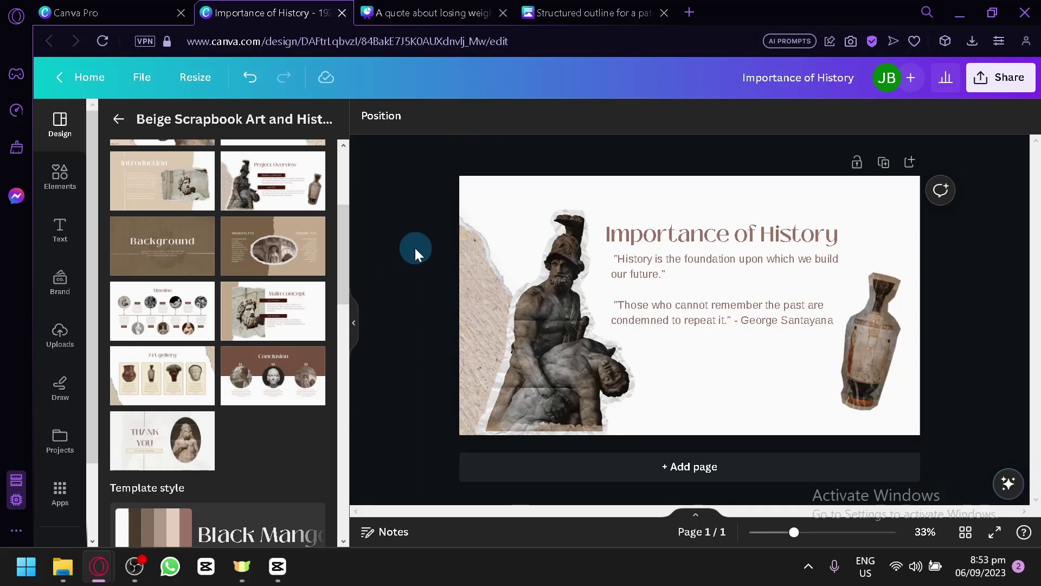